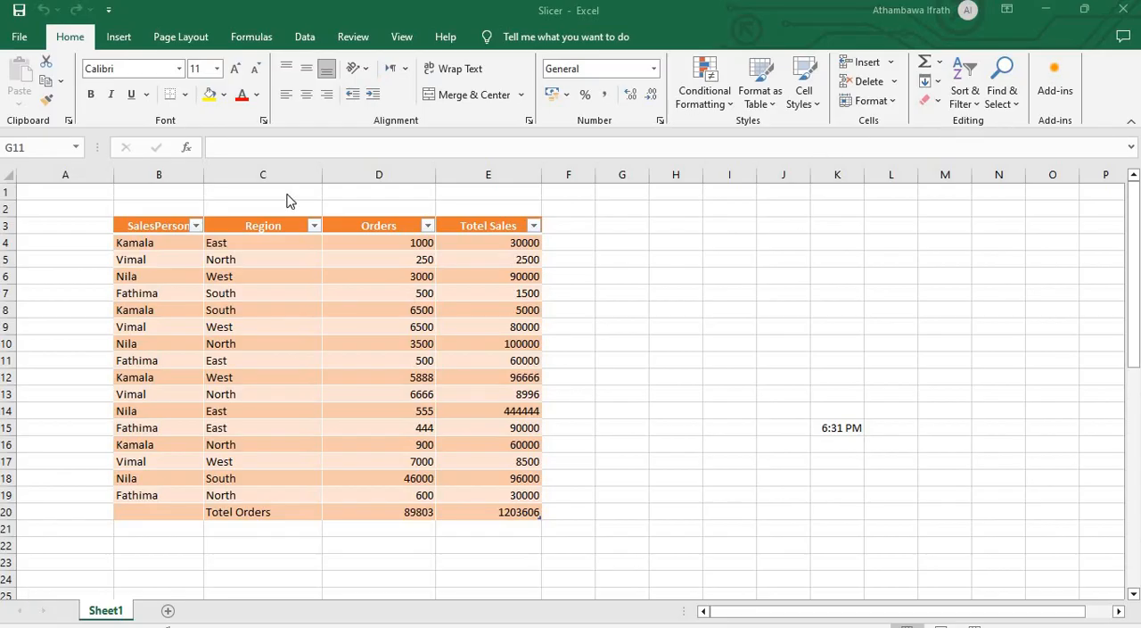
left_click(111, 37)
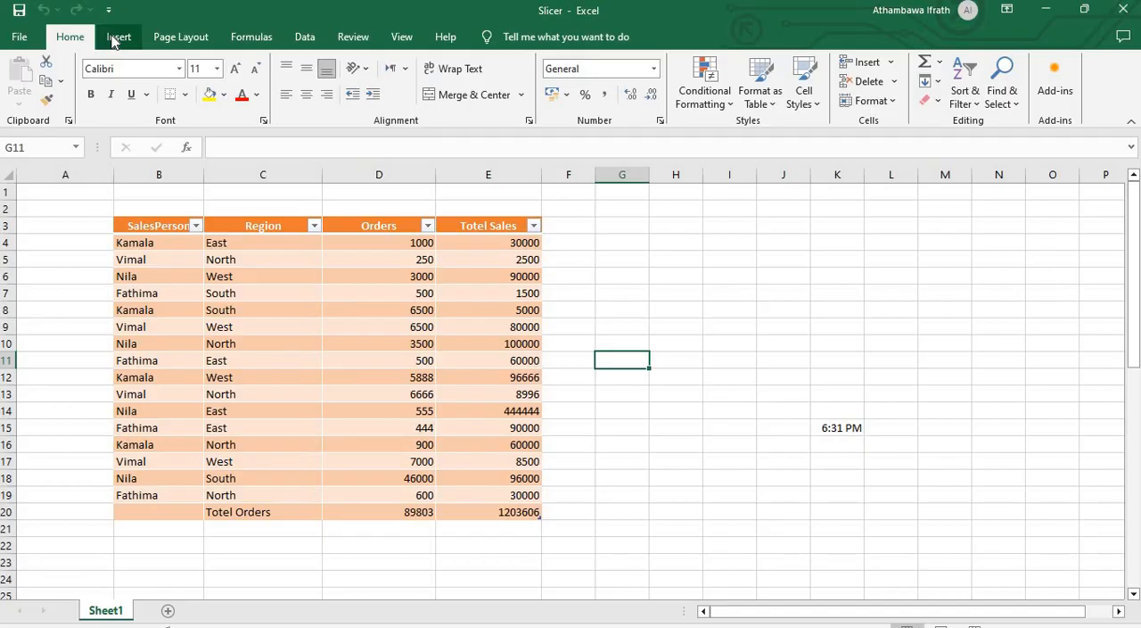
left_click(116, 38)
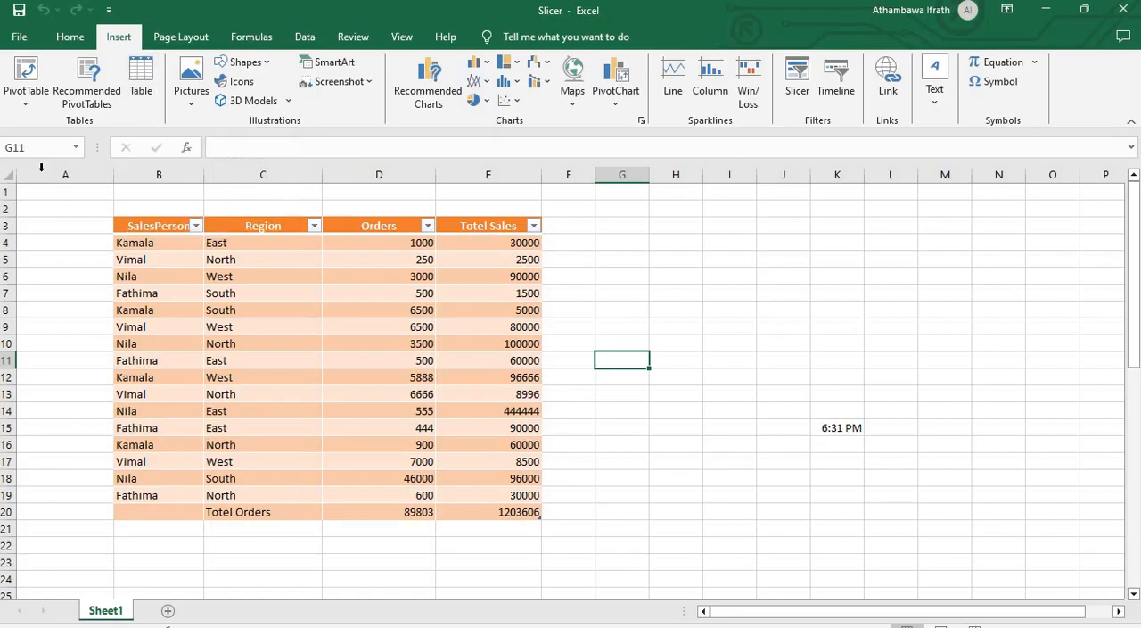
left_click(152, 96)
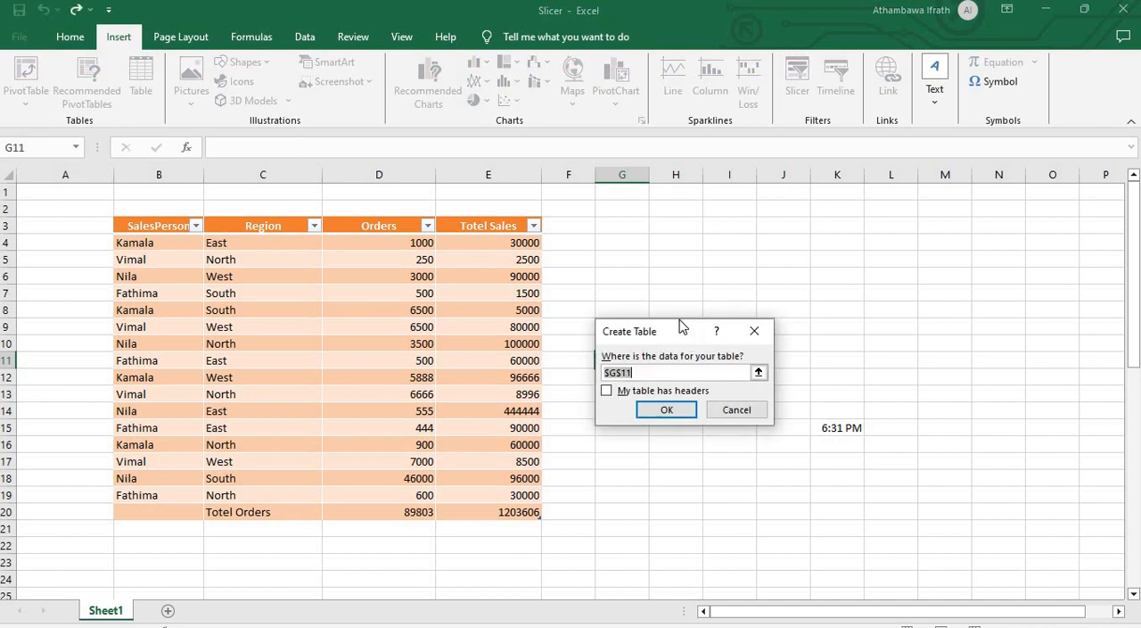
left_click(755, 329)
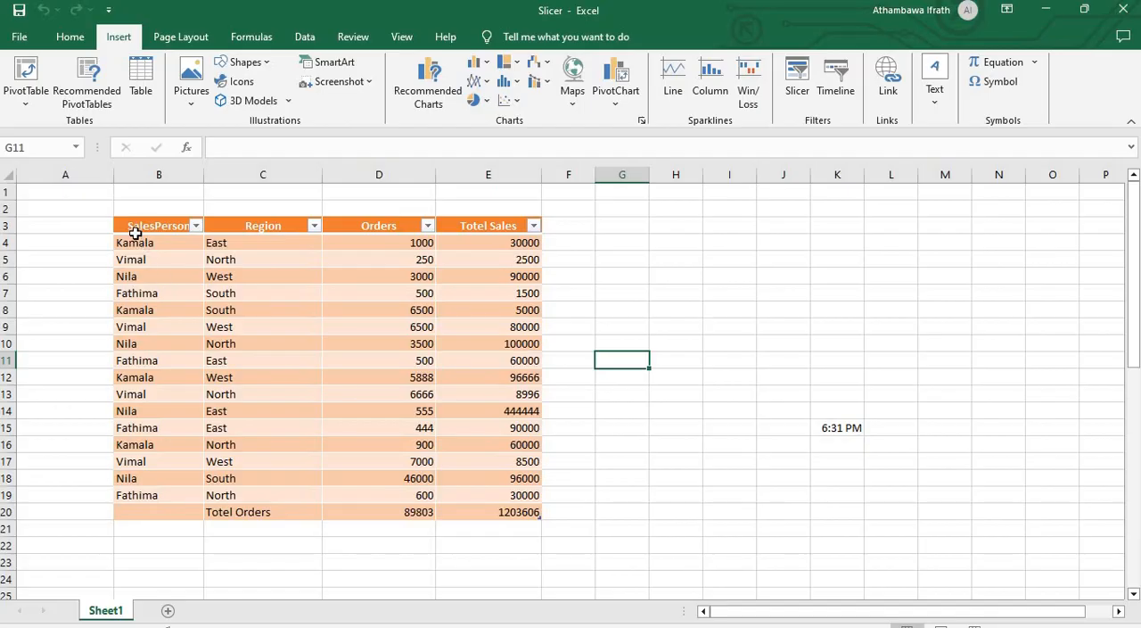
left_click_drag(136, 228, 487, 518)
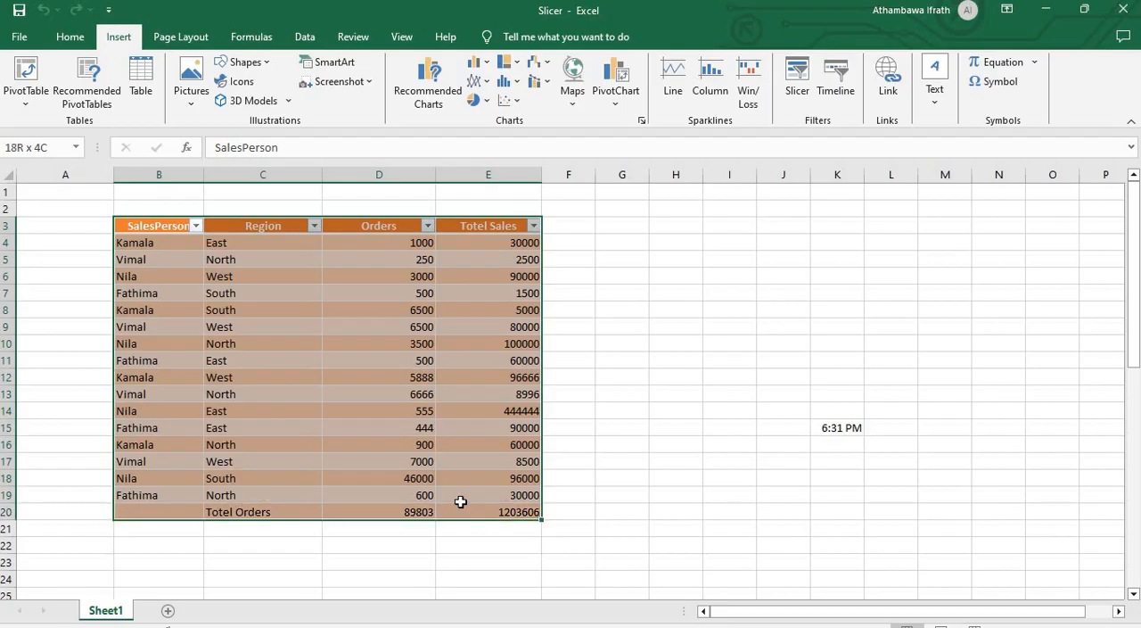
left_click(167, 257)
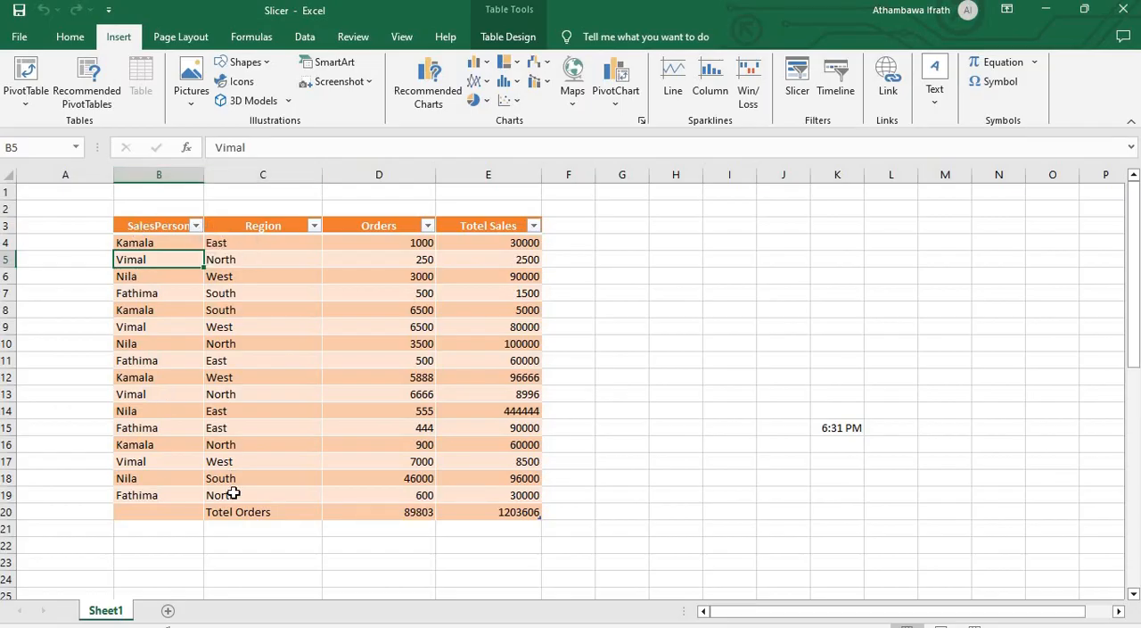
left_click(52, 277)
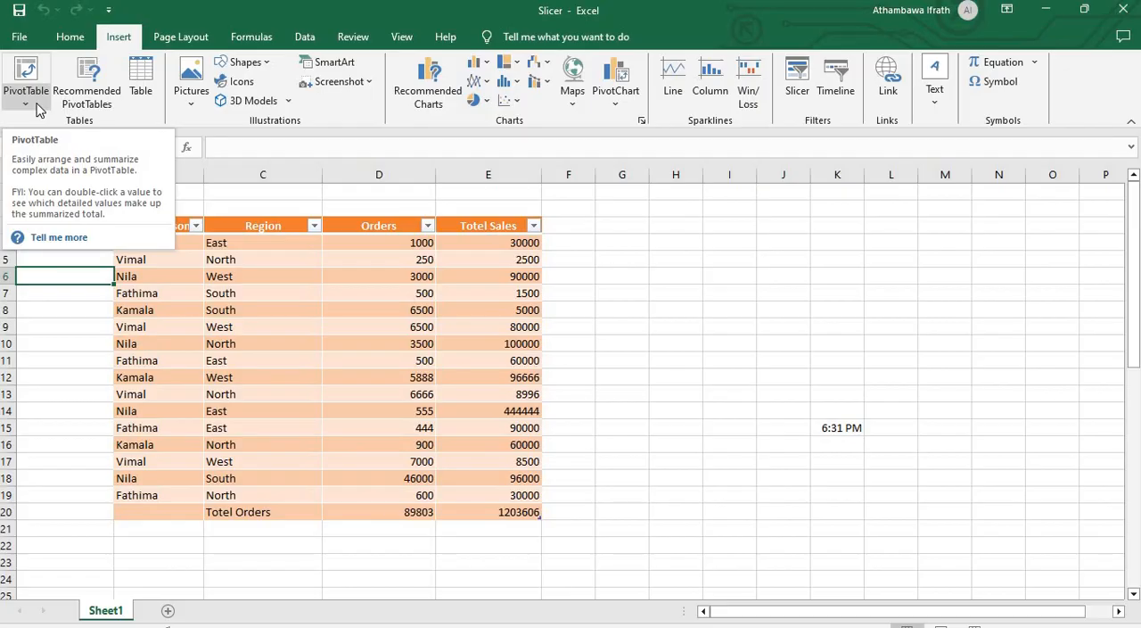
left_click(170, 270)
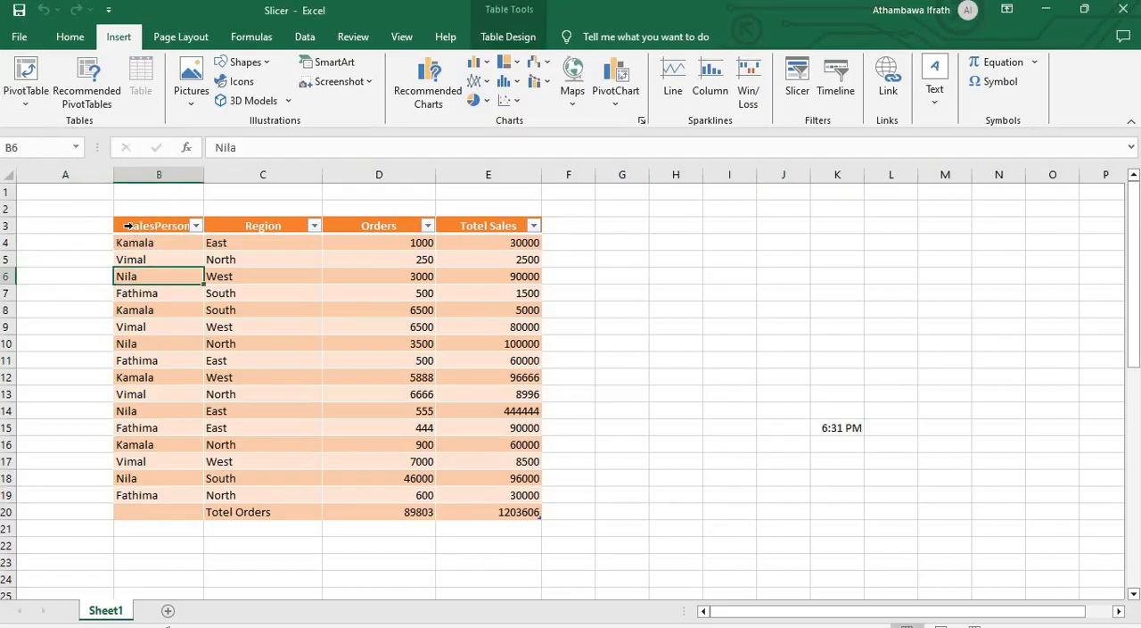
left_click(128, 225)
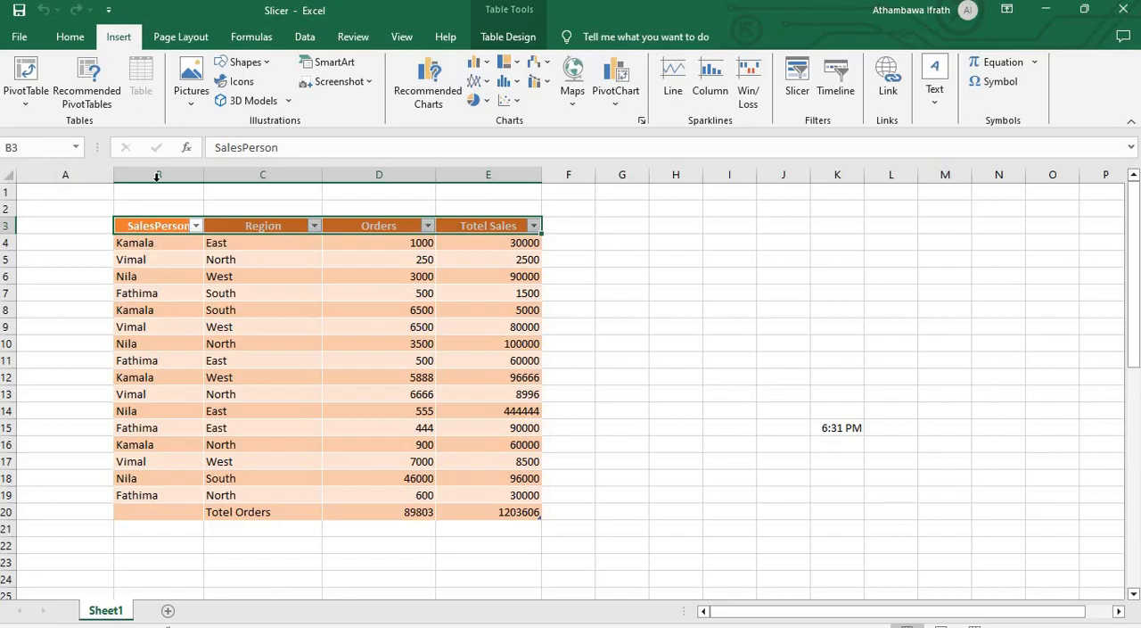
left_click(78, 258)
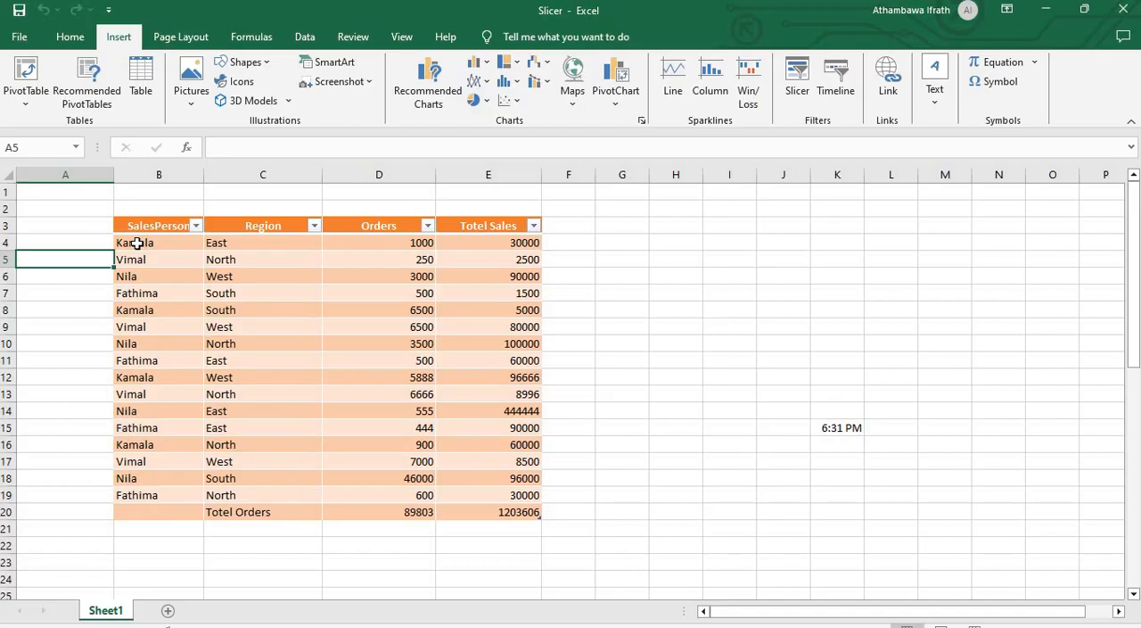
left_click(563, 258)
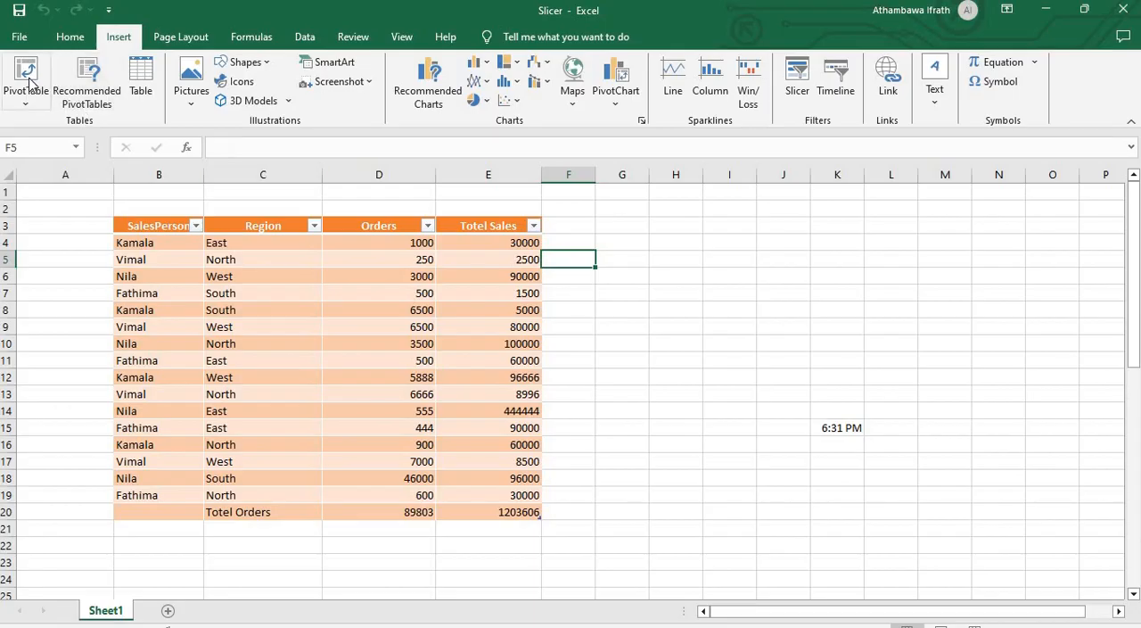
left_click(86, 265)
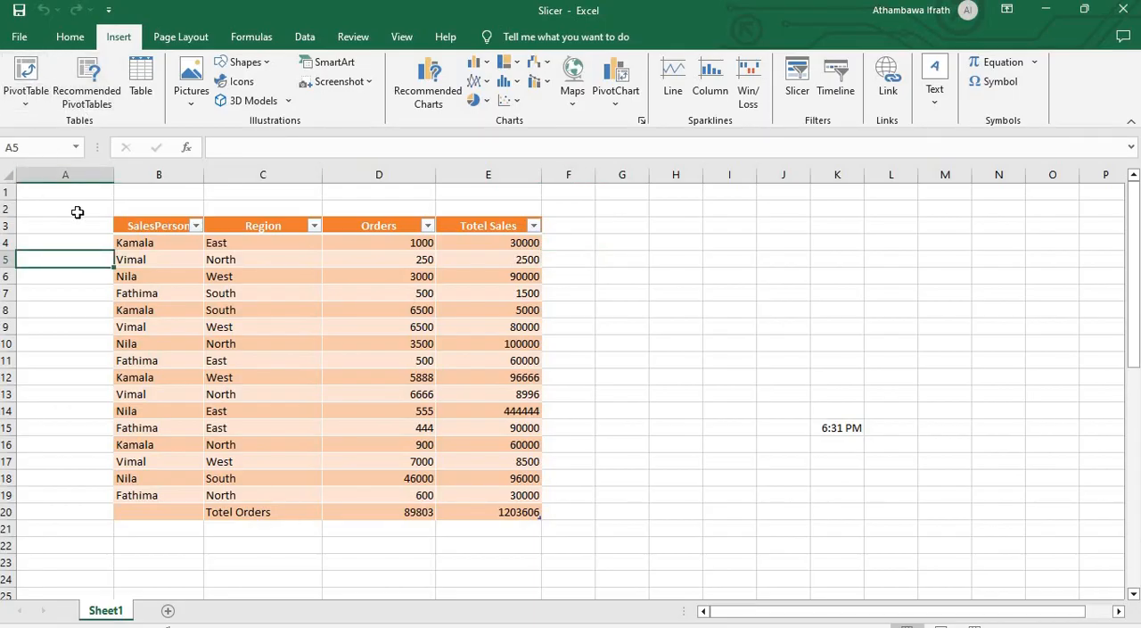
left_click(624, 271)
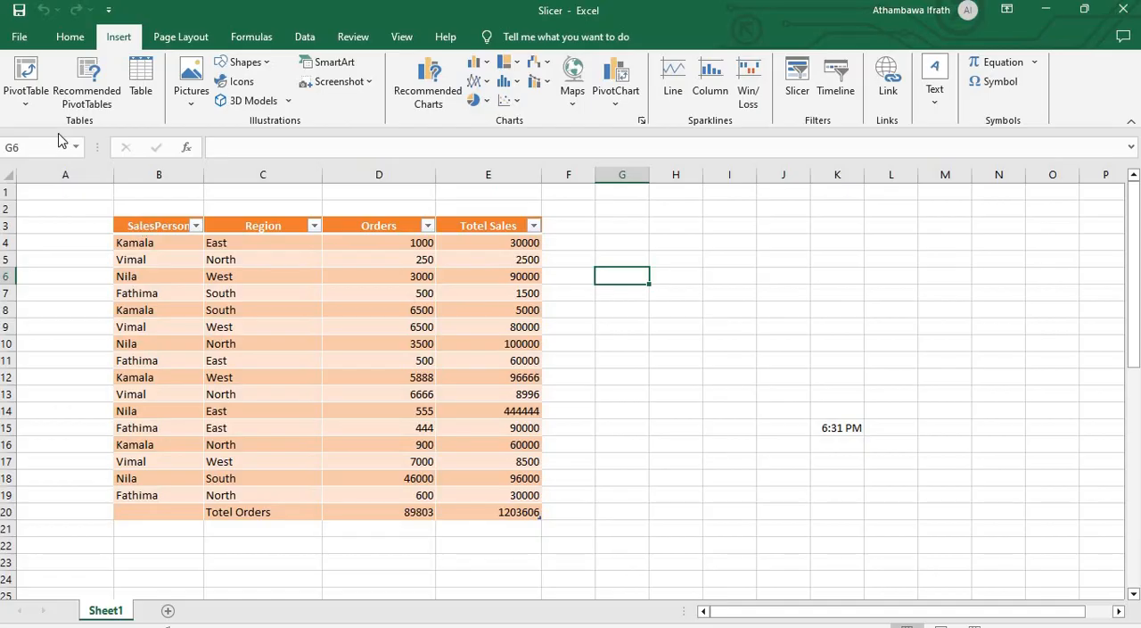
left_click(616, 243)
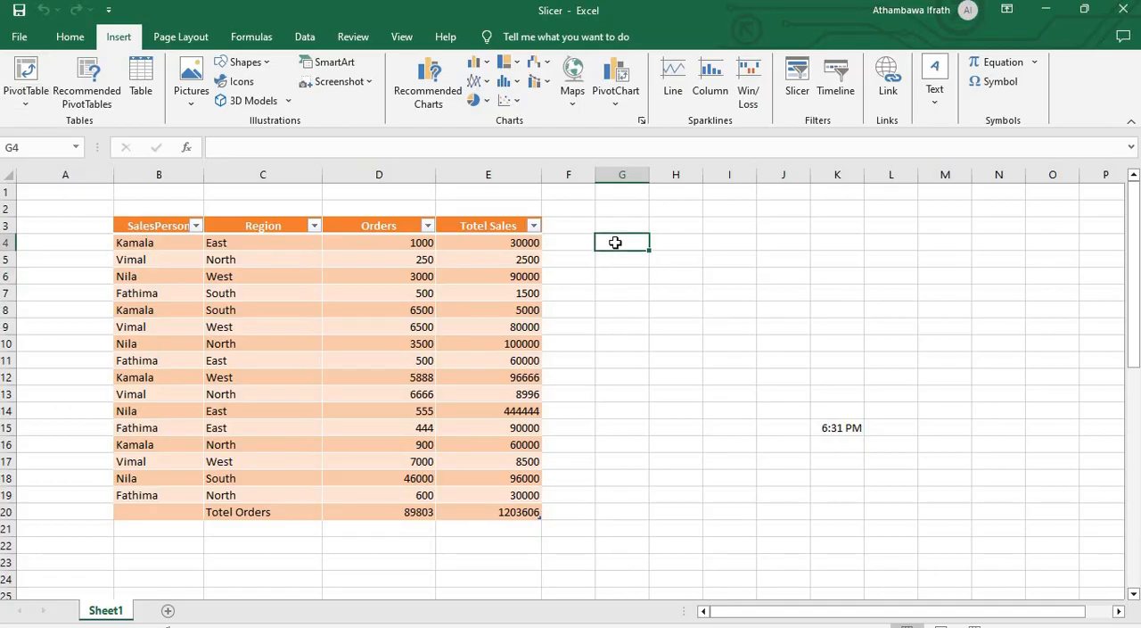
Step: Select the whole sales table including its headers and start a PivotTable from that table or range
left_click(131, 226)
left_click_drag(130, 226, 280, 508)
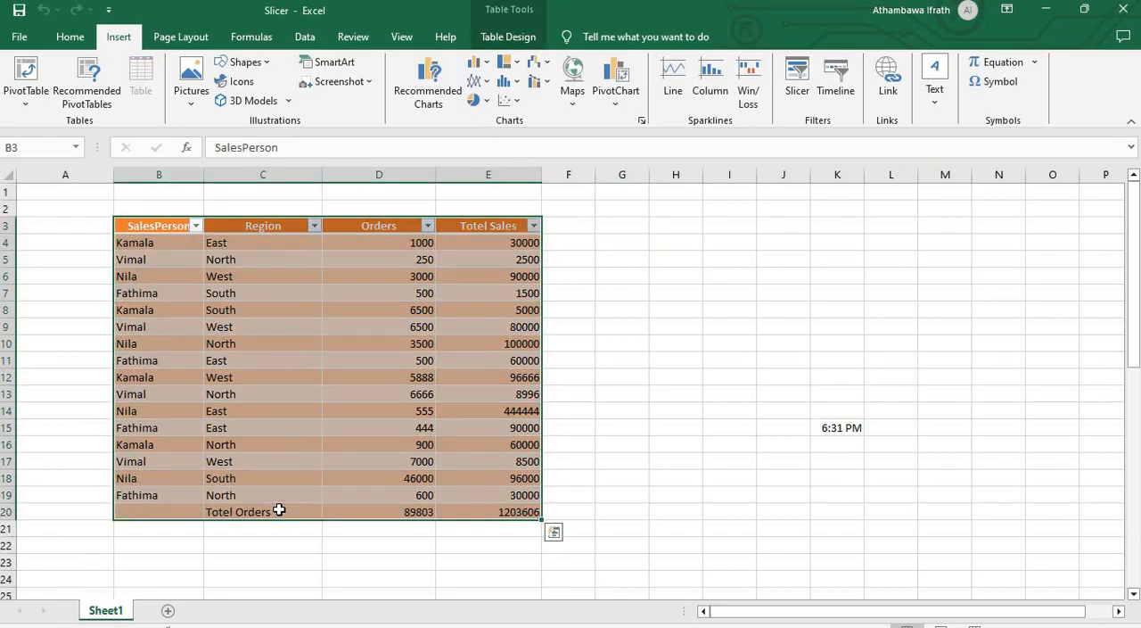
left_click(29, 103)
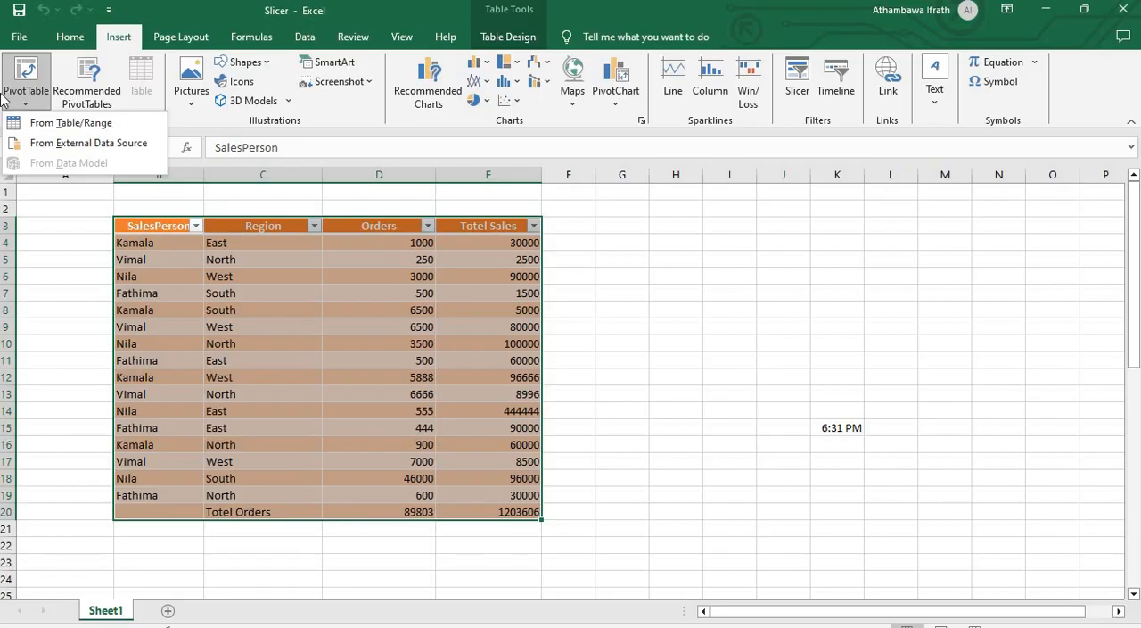
left_click(64, 124)
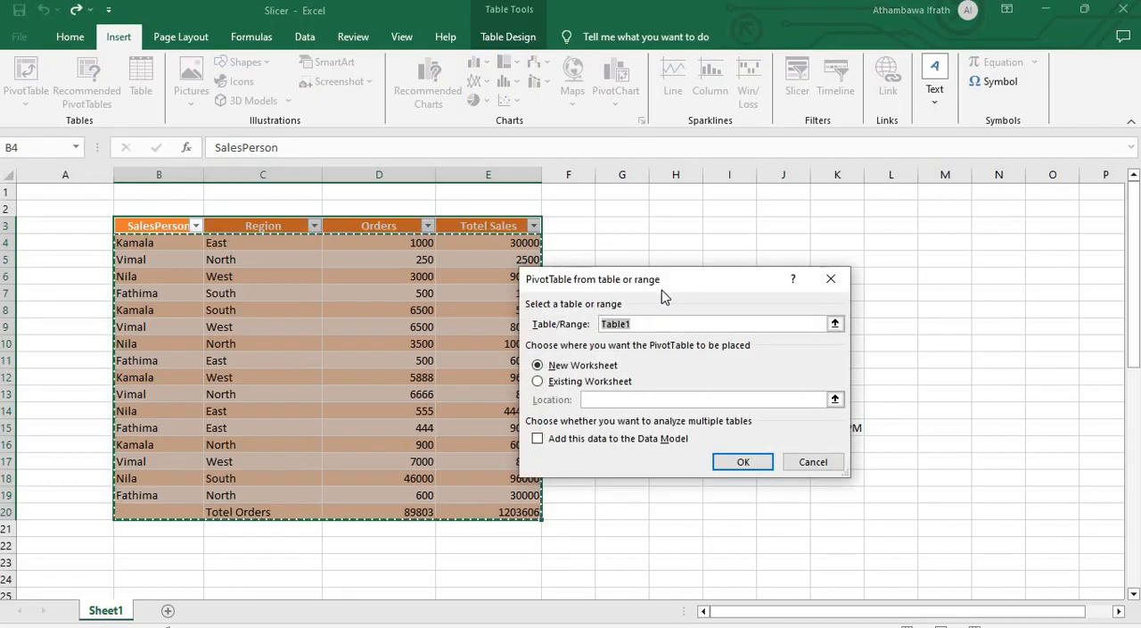
left_click_drag(673, 276, 711, 236)
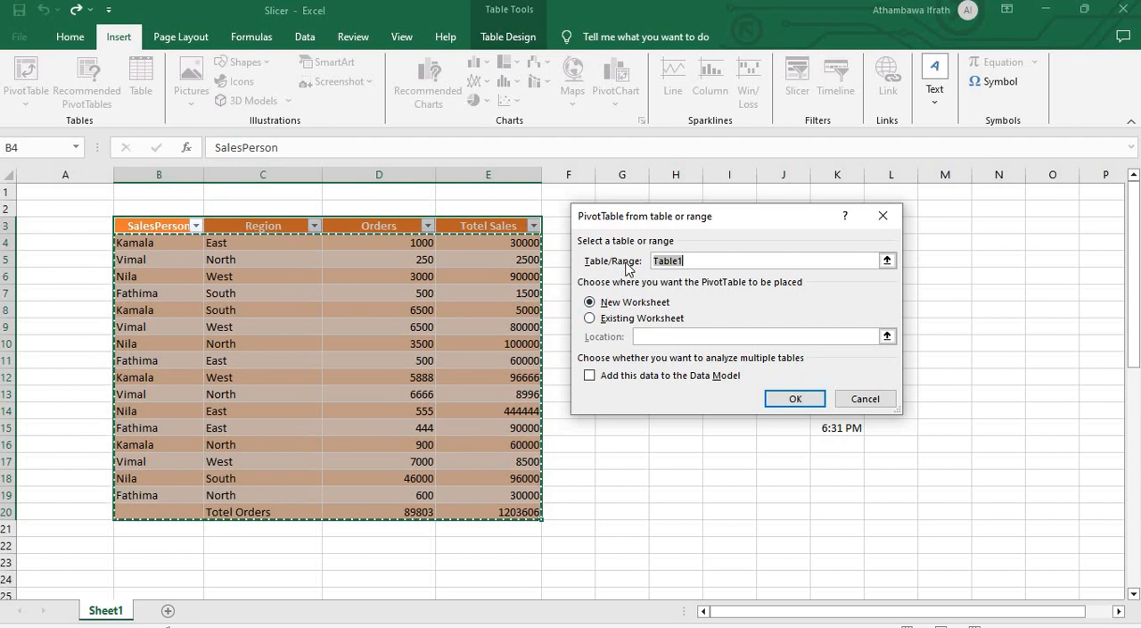
Step: Try to create the PivotTable on a new worksheet with "Table 1" as its source
left_click(724, 262)
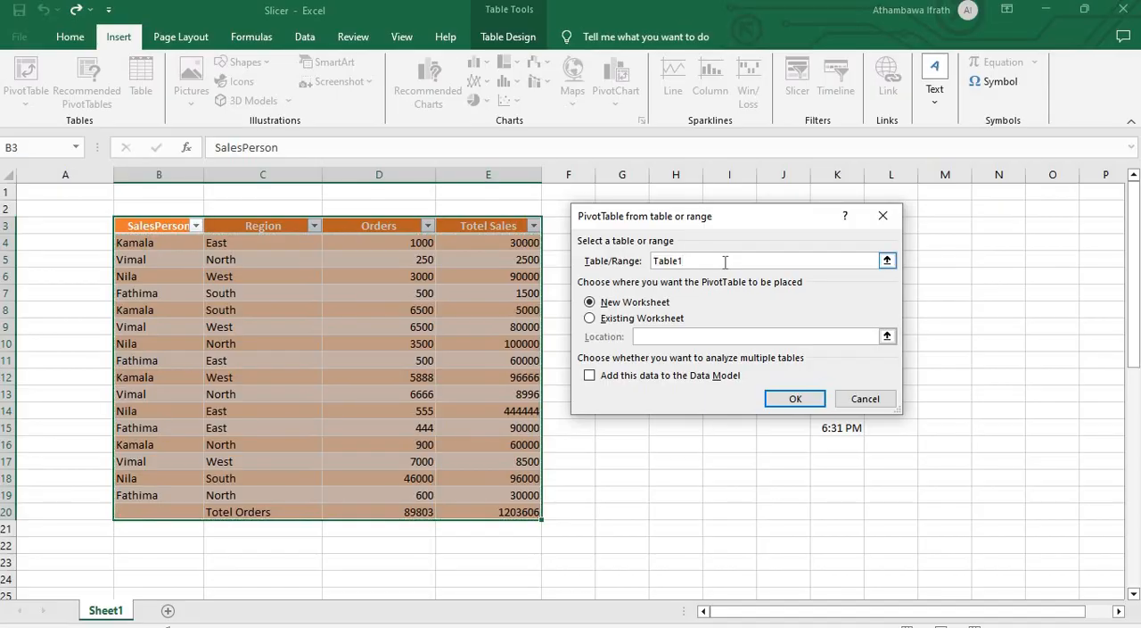
key("BackSpace")
key("BackSpace")
key("BackSpace")
key("BackSpace")
type("Tablw")
left_click(804, 398)
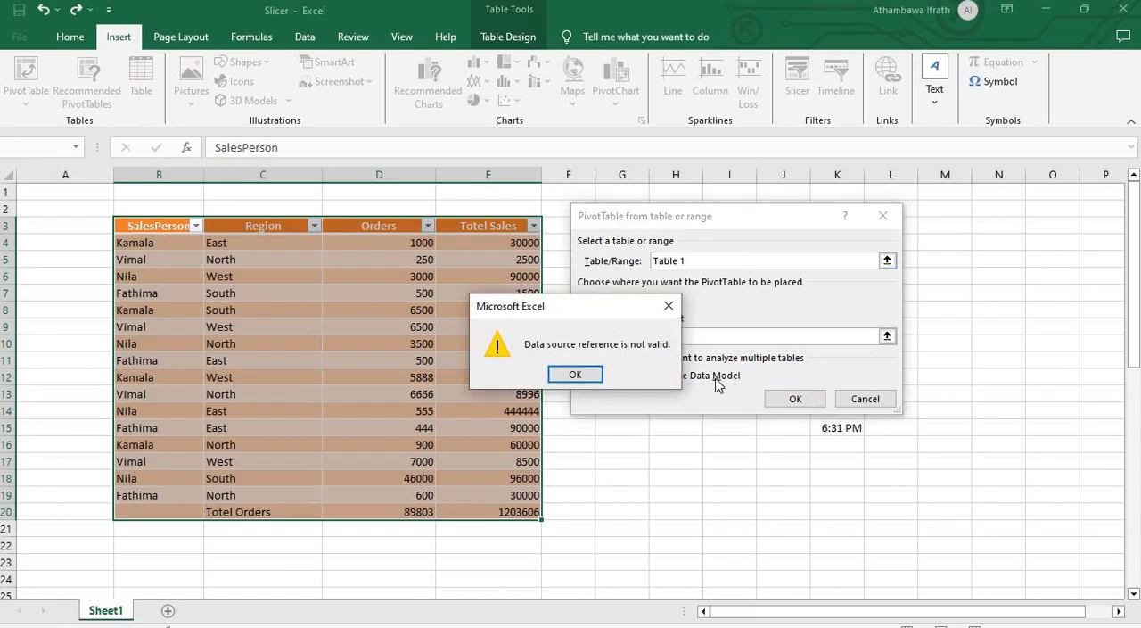
left_click(669, 306)
Step: Correct the source to Table1 and create the PivotTable on a new worksheet
left_click(685, 261)
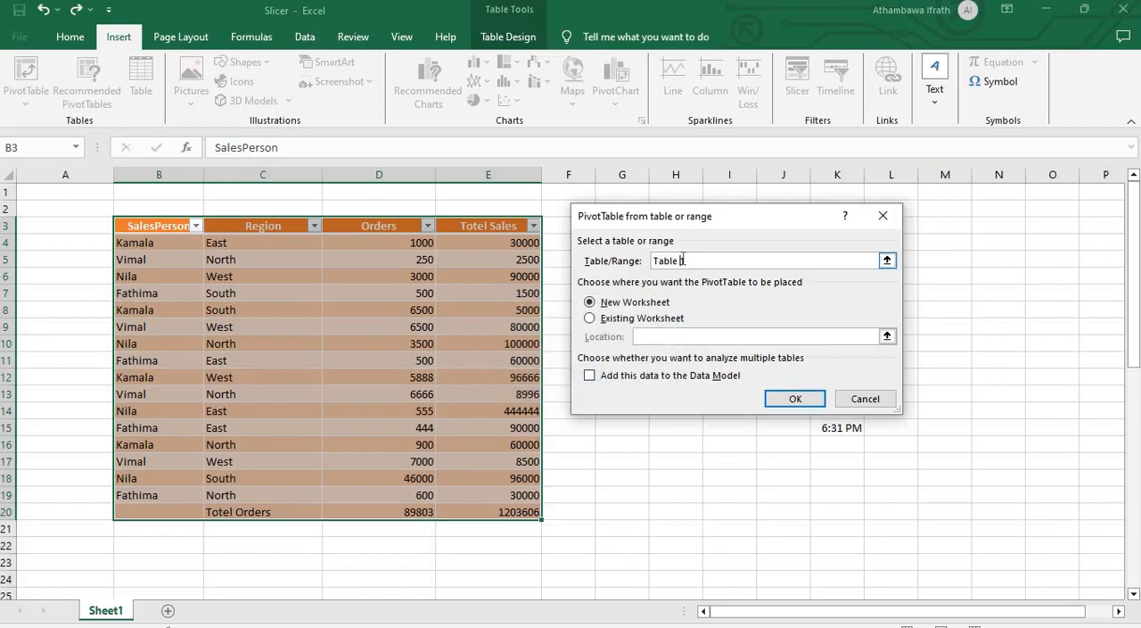
left_click(794, 398)
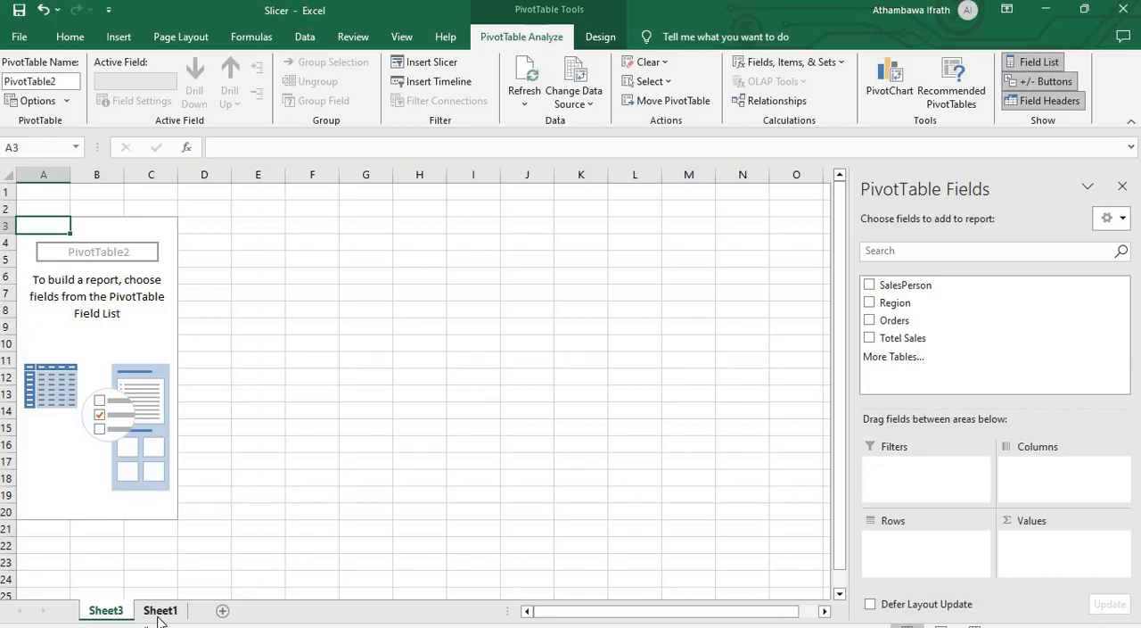
Step: Add SalesPerson to the PivotTable as rows, with Orders and Totel Sales as summed values
left_click(160, 612)
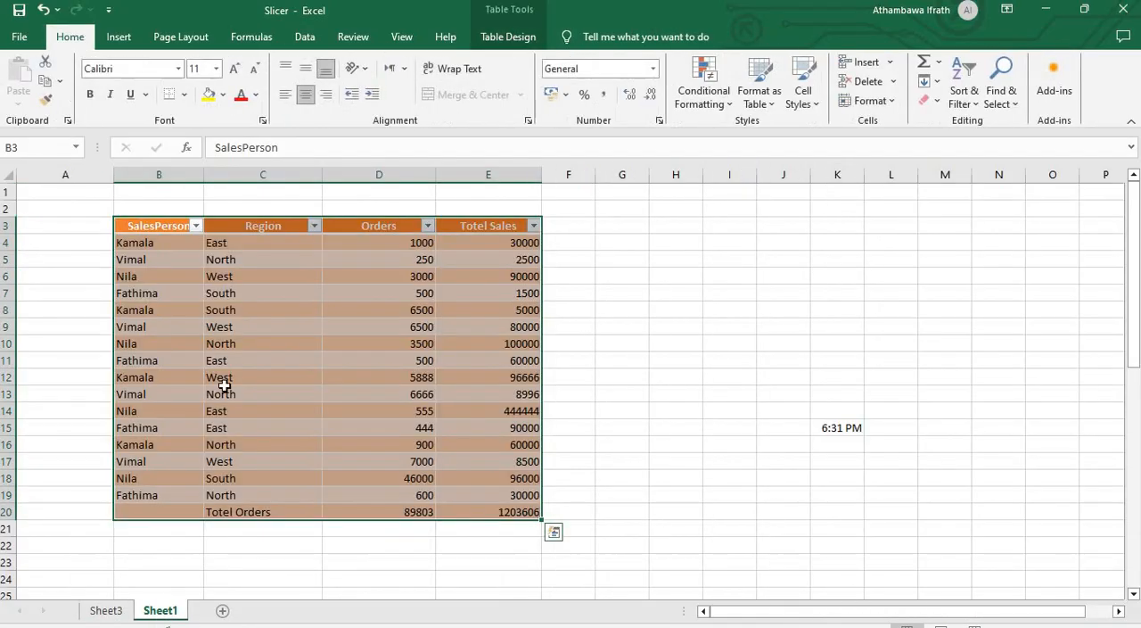
left_click(106, 611)
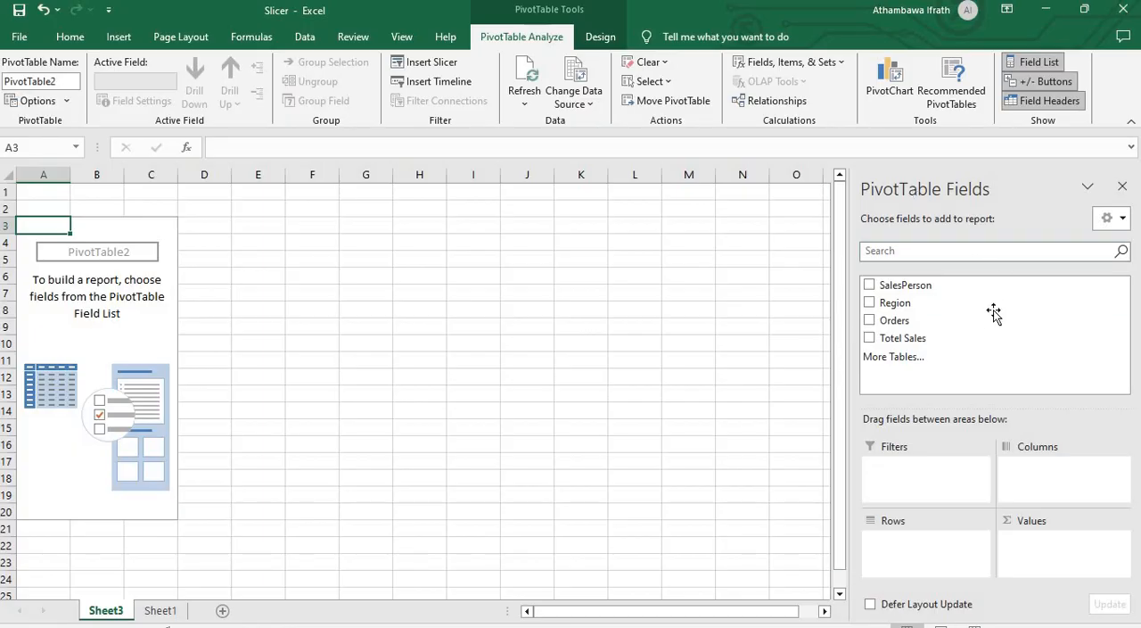
left_click(871, 287)
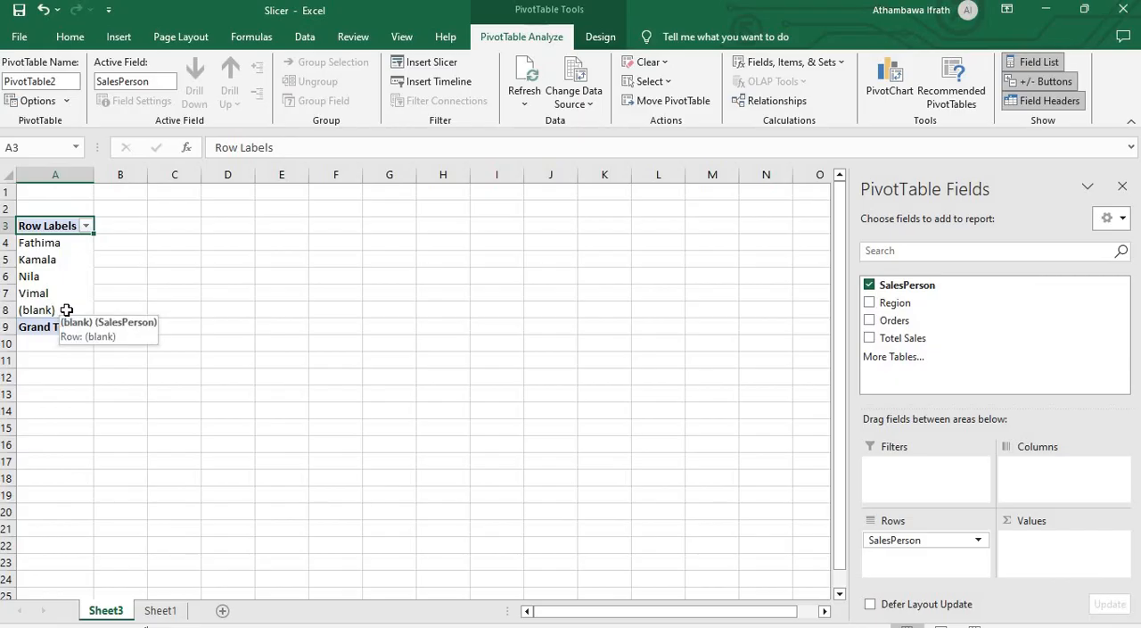
left_click(870, 323)
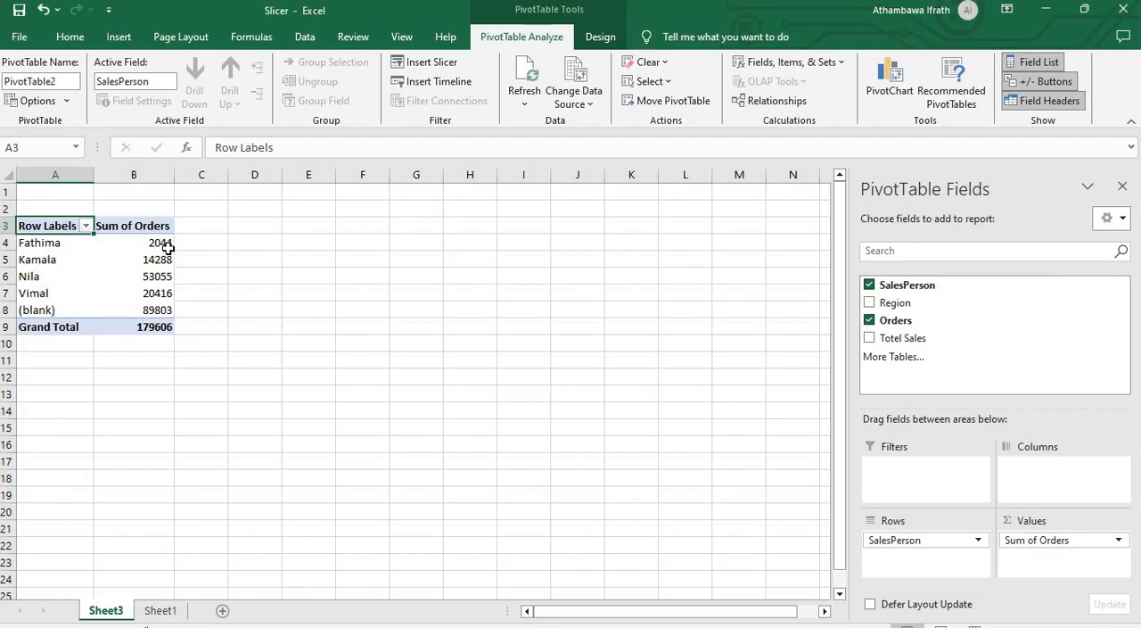
mouse_move(168, 250)
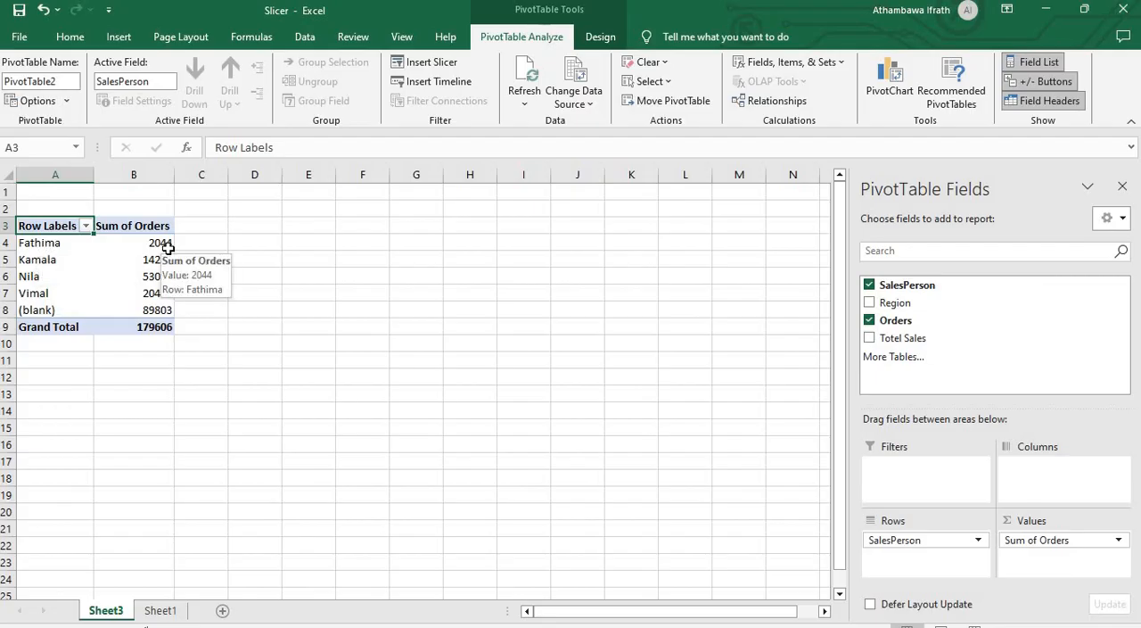
left_click(869, 339)
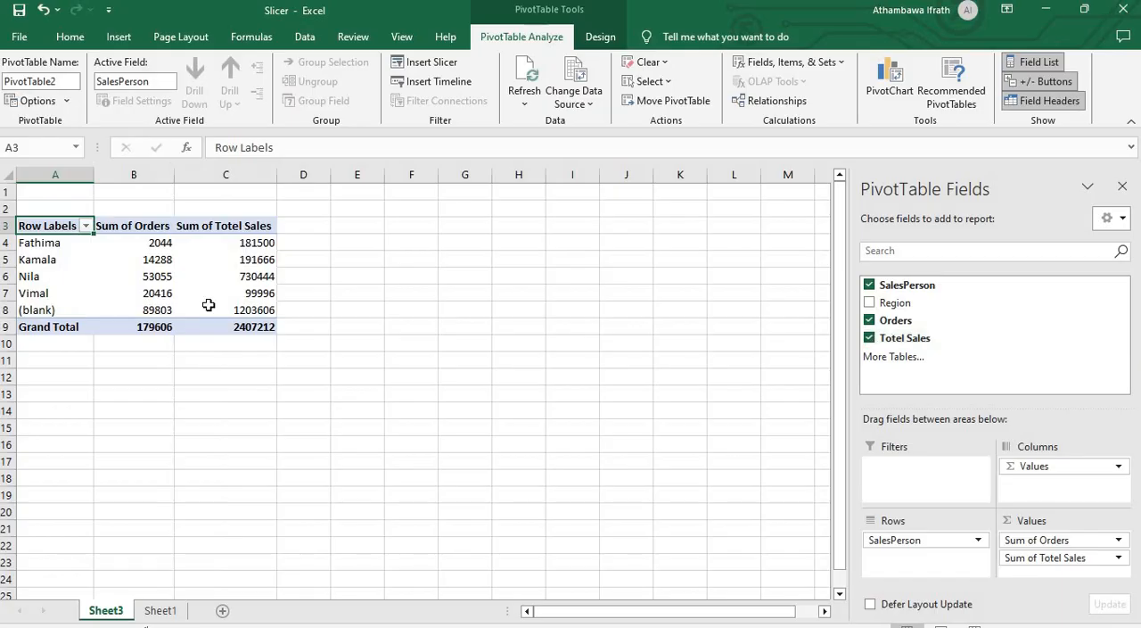
Step: Compare the PivotTable's salesperson rows with the source table on Sheet1
left_click(49, 262)
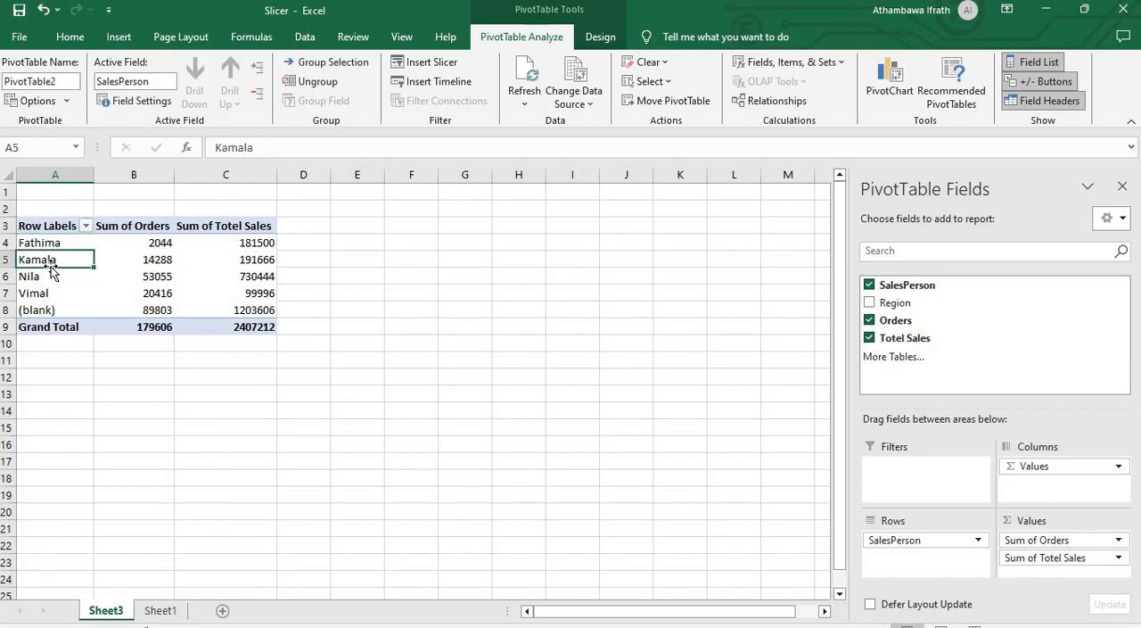
left_click(162, 611)
left_click(140, 239)
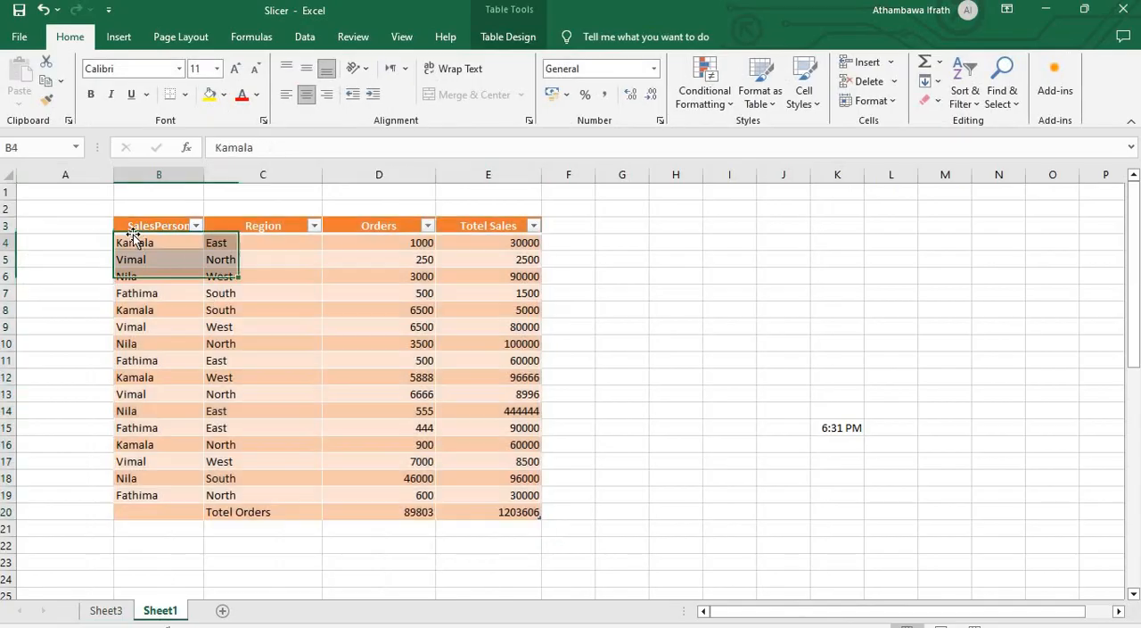
left_click(107, 612)
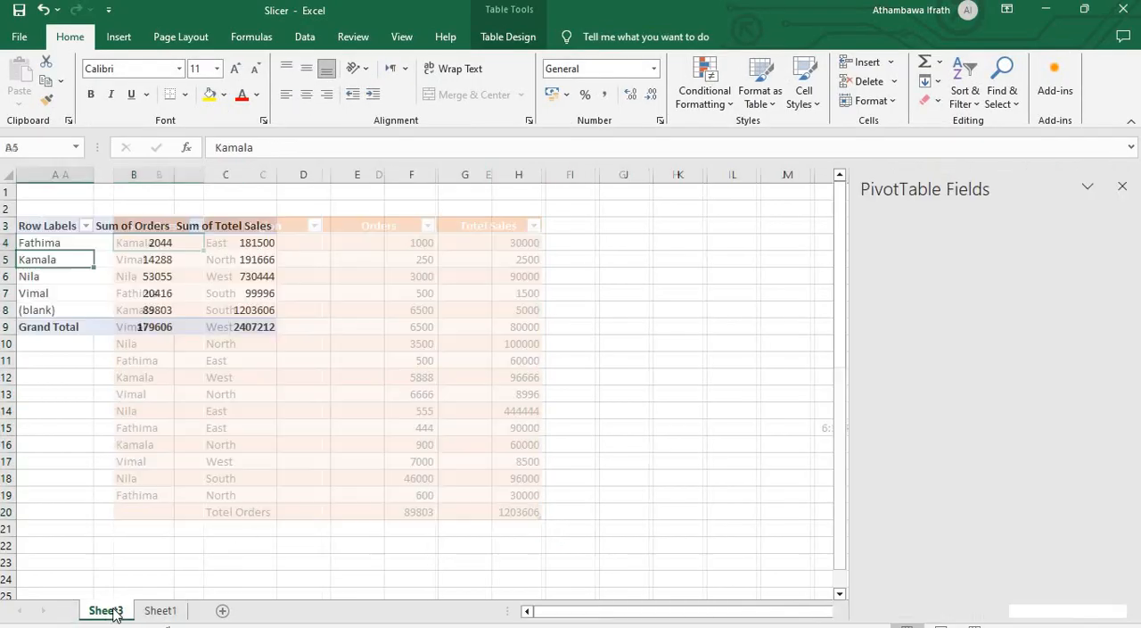
Step: Try to move the PivotTable's Row Labels header cell from A3 to A2, and deselect the PivotTable
left_click(56, 220)
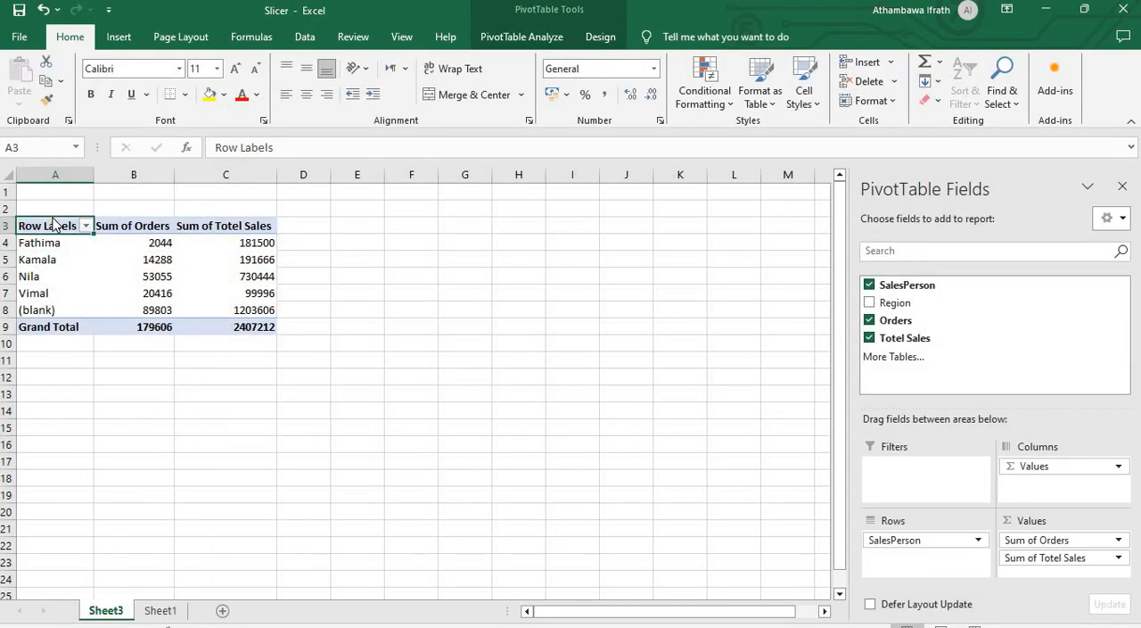
mouse_move(86, 226)
left_mouse_down()
mouse_move(62, 224)
mouse_move(105, 234)
left_mouse_up()
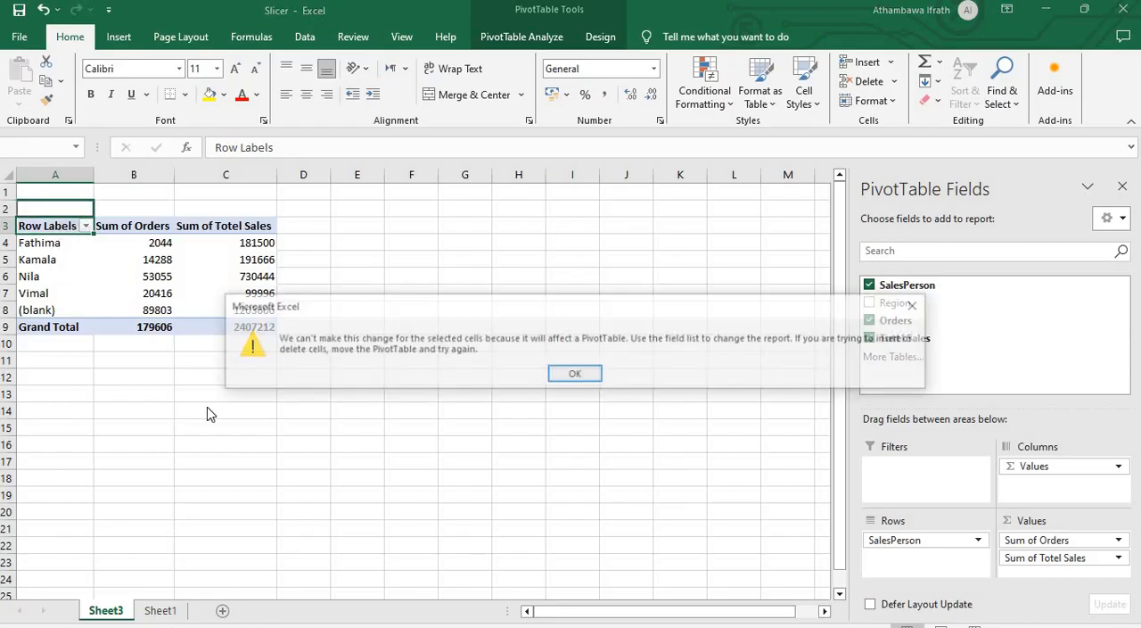
left_click(576, 369)
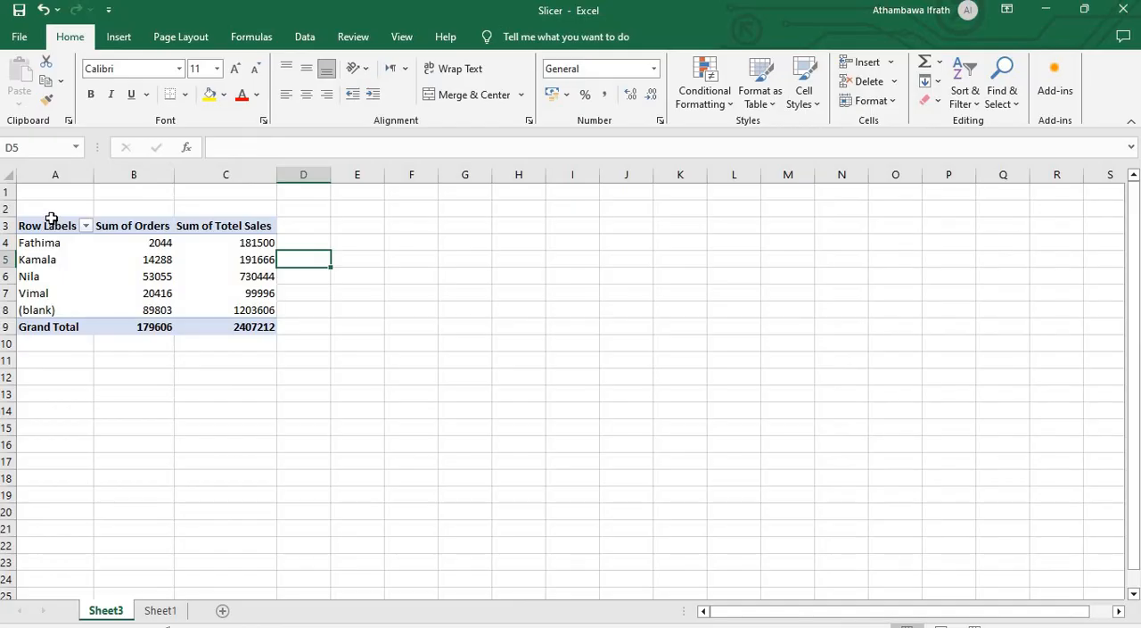
left_click(52, 220)
mouse_move(52, 217)
left_mouse_down()
mouse_move(51, 257)
mouse_move(51, 229)
left_mouse_up()
left_click(225, 411)
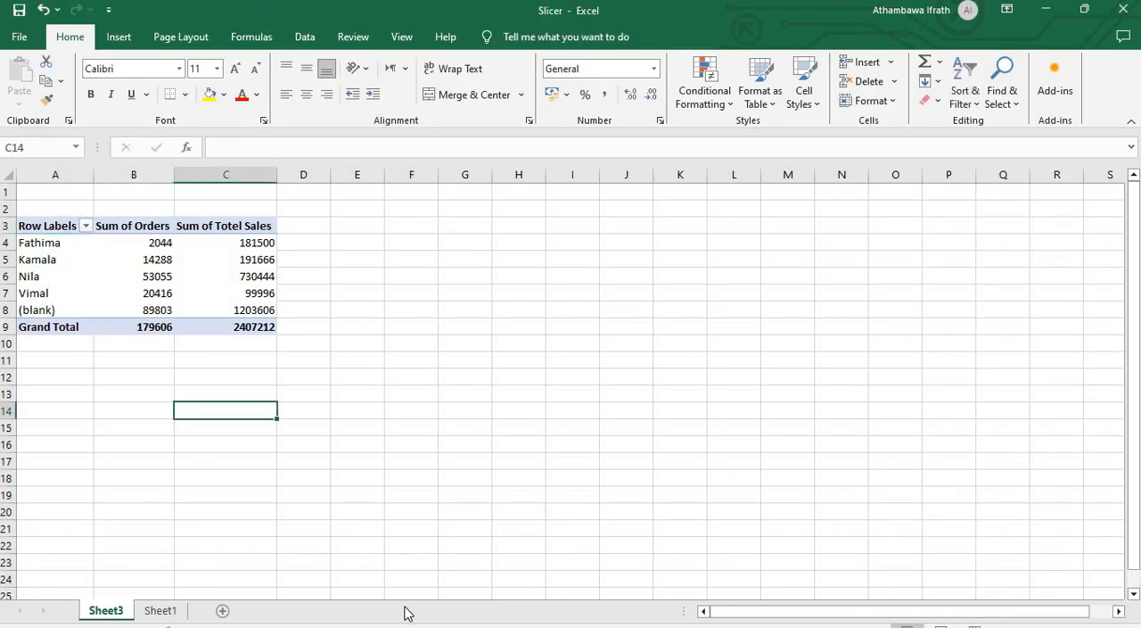
Step: Review the source table's column headers on Sheet1 against the PivotTable's summed order and sales values on Sheet3
left_click(160, 610)
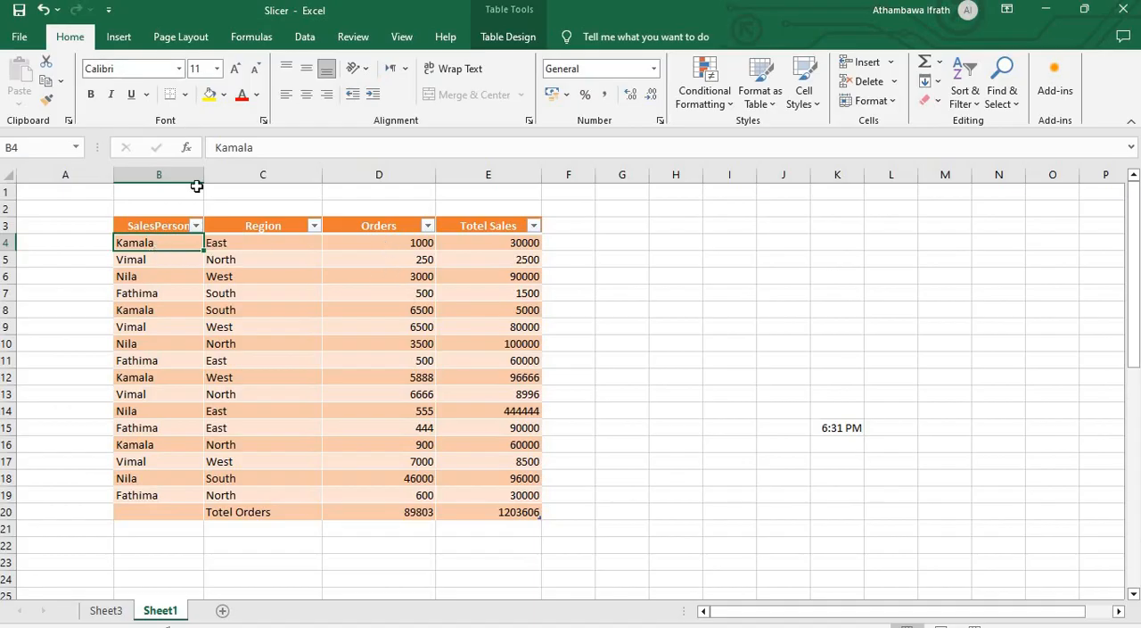
left_click(118, 225)
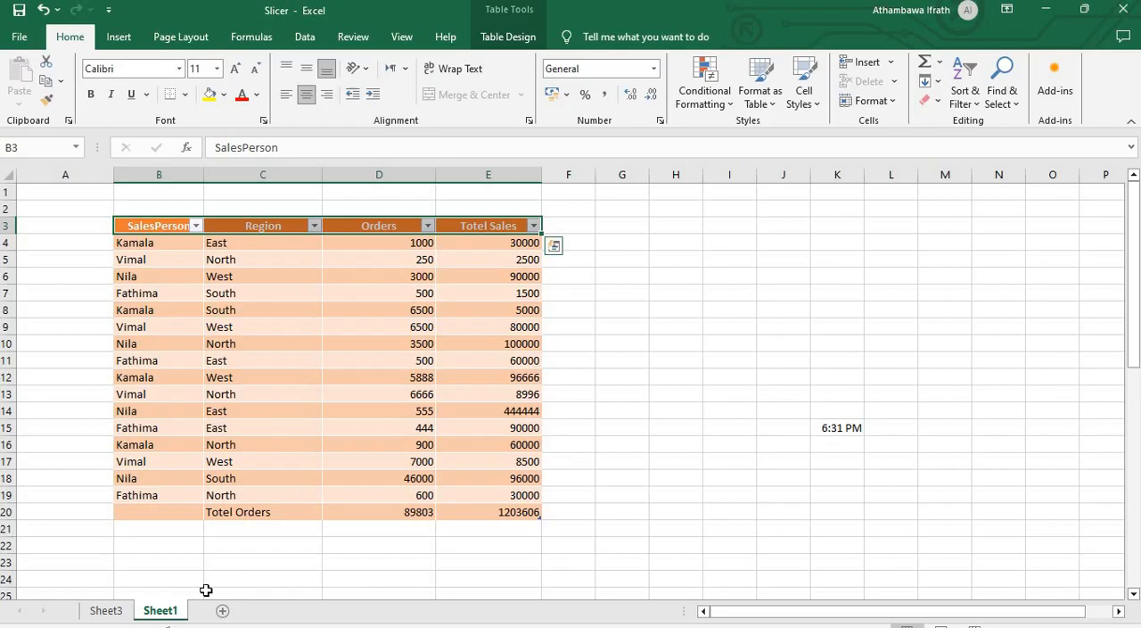
left_click(105, 611)
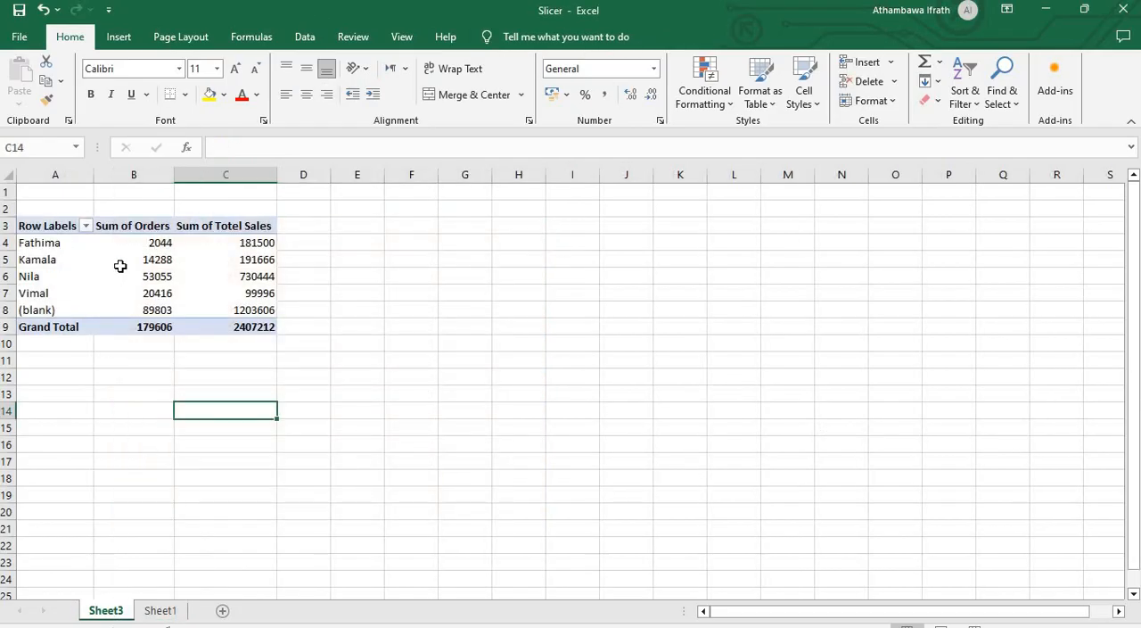
mouse_move(245, 266)
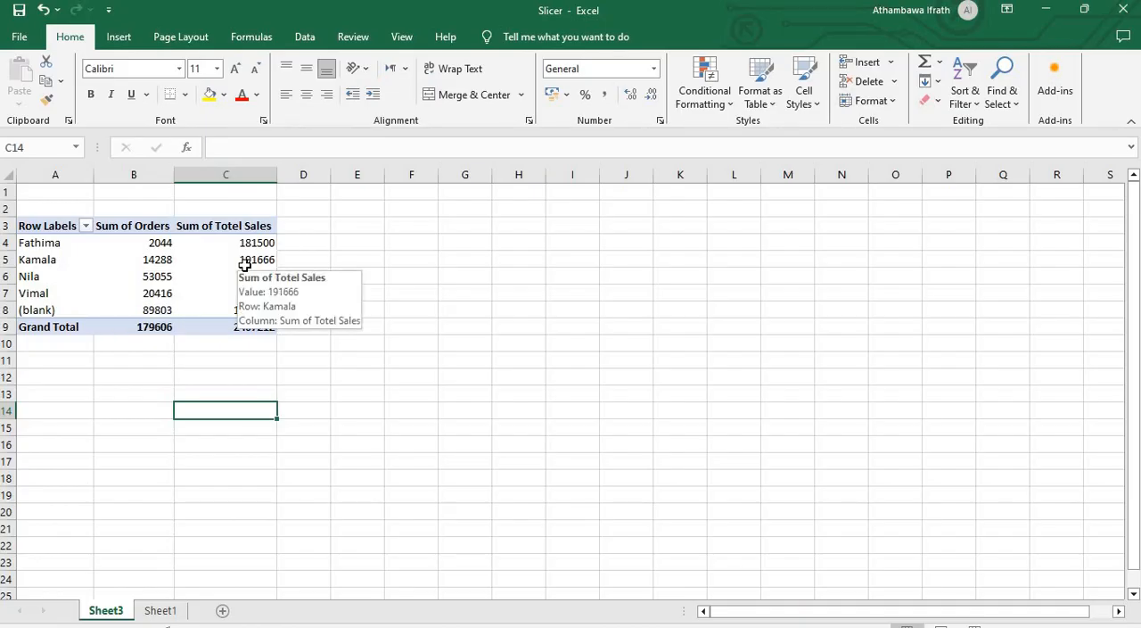
Step: Try breaking down each salesperson by Region in the PivotTable's rows, and remove the Region field again
left_click(331, 276)
left_click(198, 228)
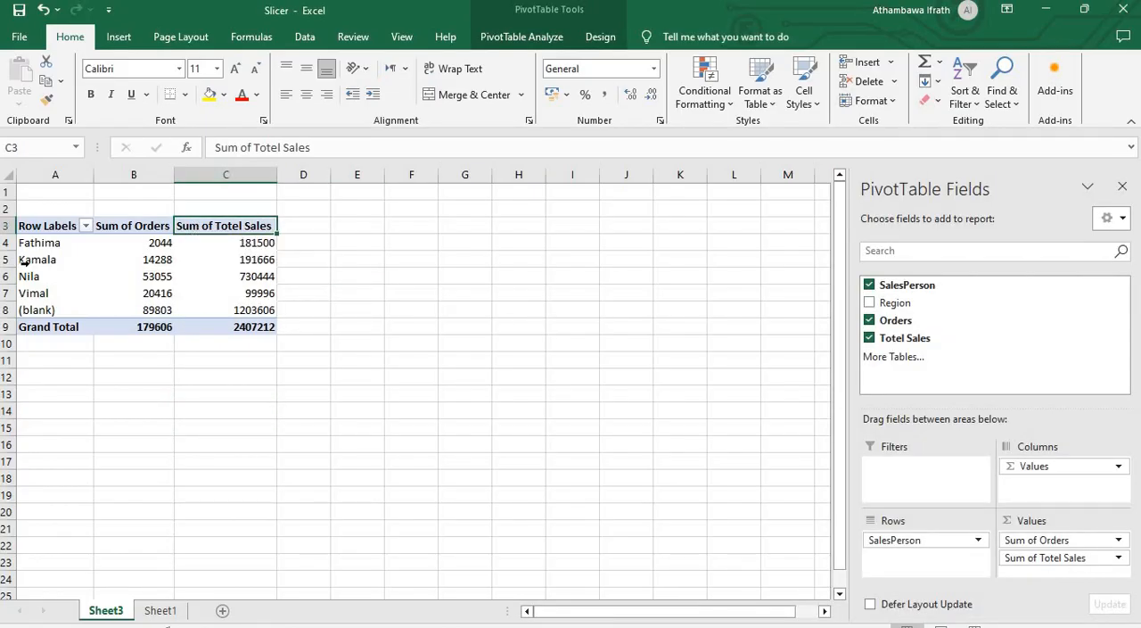
left_click(869, 304)
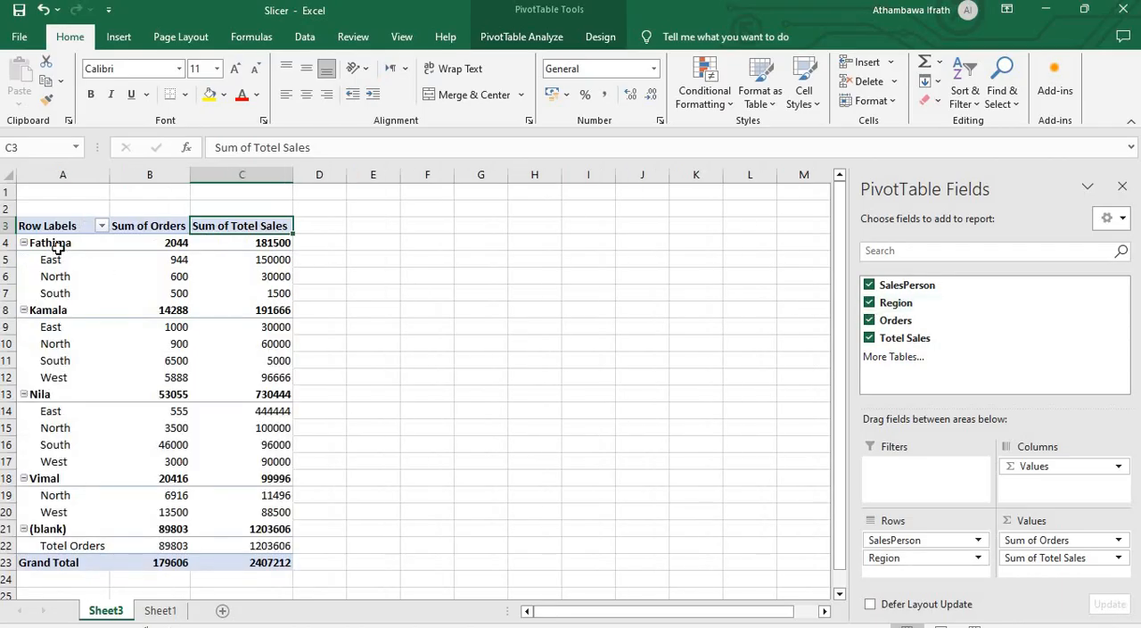
left_click(181, 244)
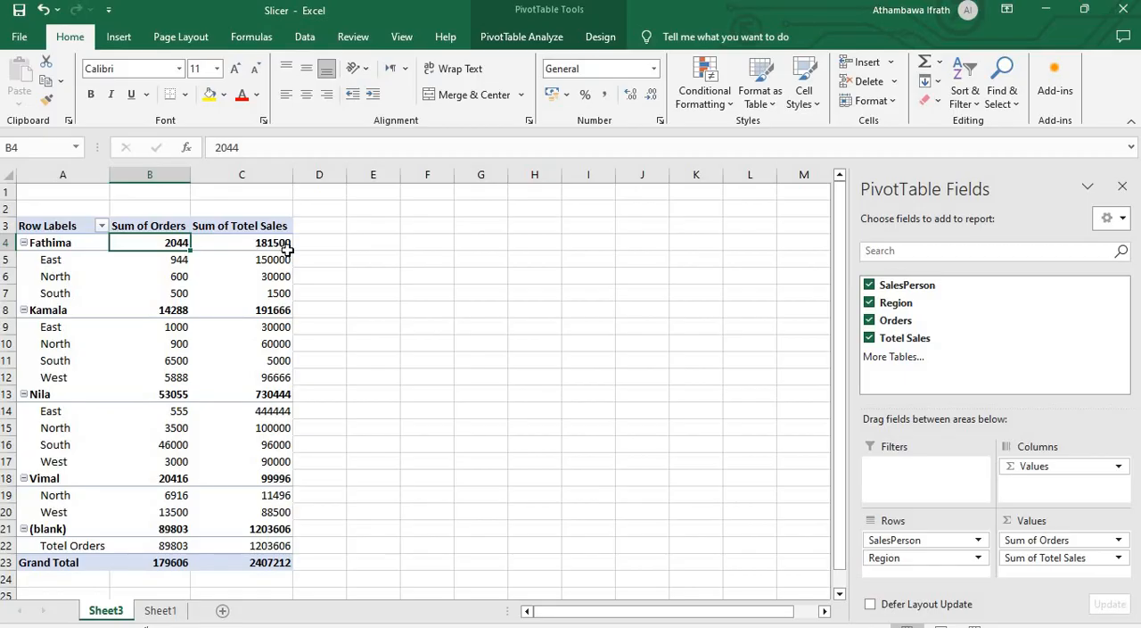
mouse_move(255, 249)
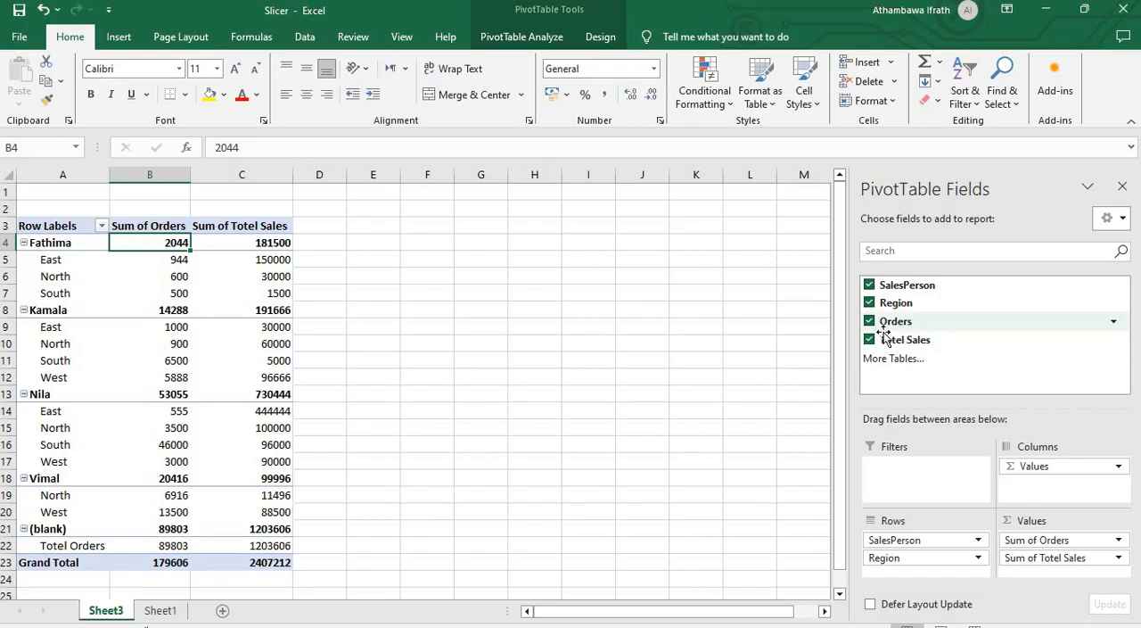
left_click(870, 303)
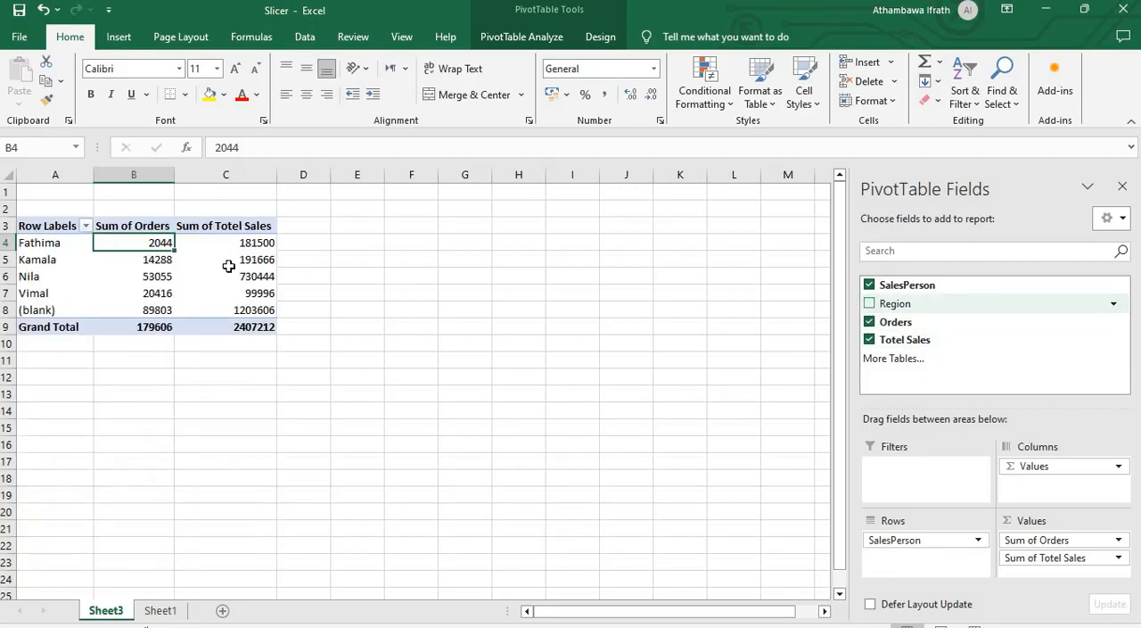
Step: Compare the PivotTable's Sum of Orders column on Sheet3 with the individual sales records on Sheet1
left_click(135, 226)
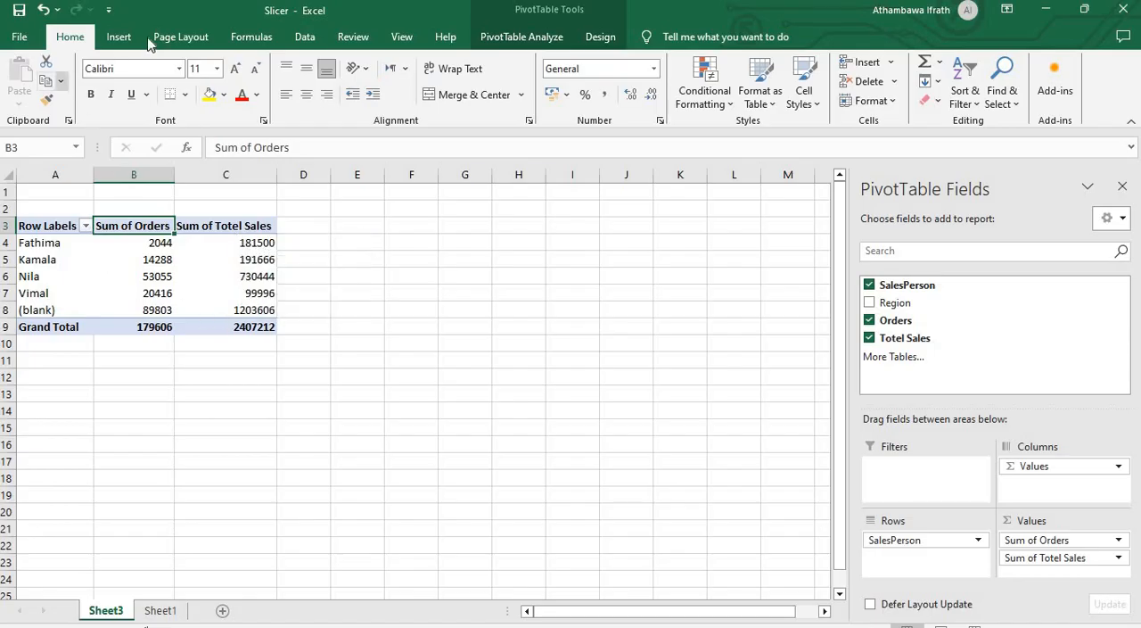
left_click(160, 610)
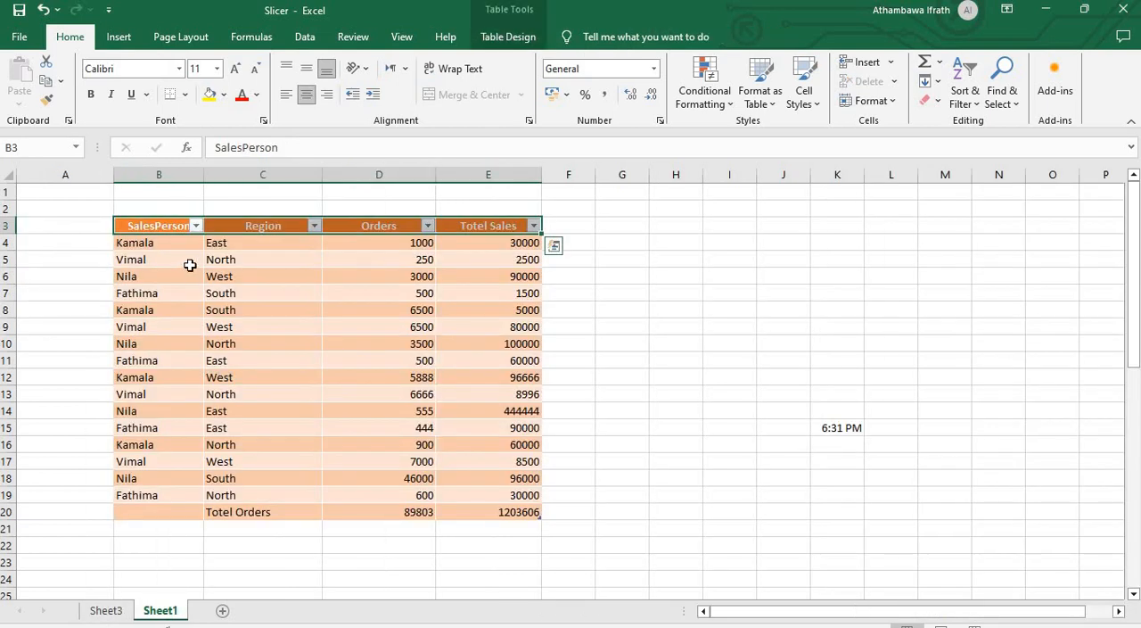
left_click(105, 610)
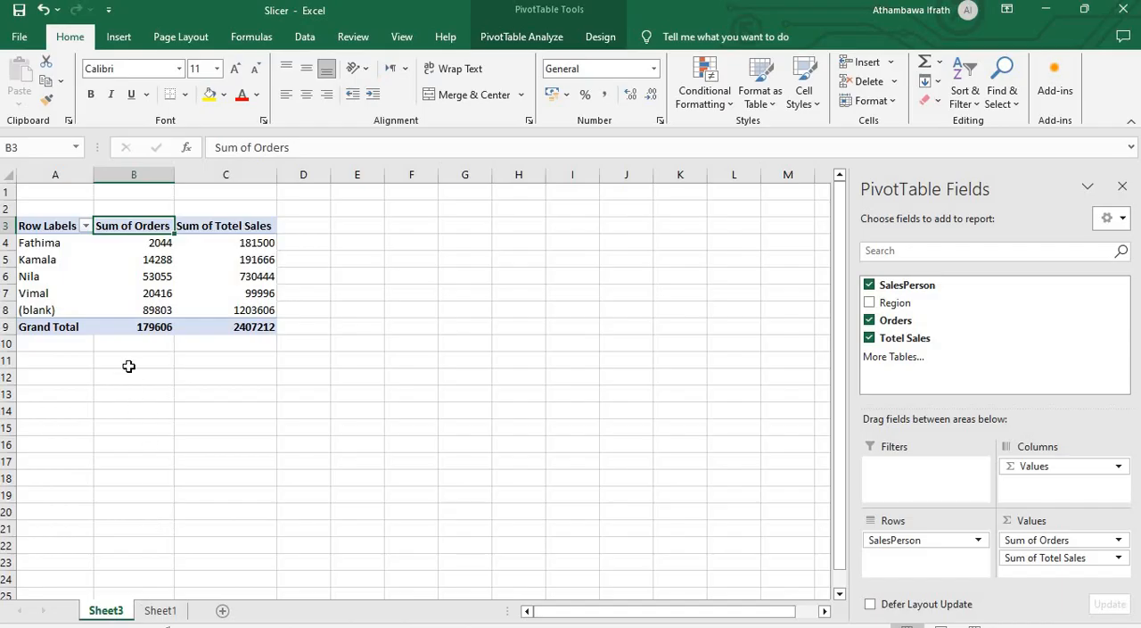
left_click(159, 611)
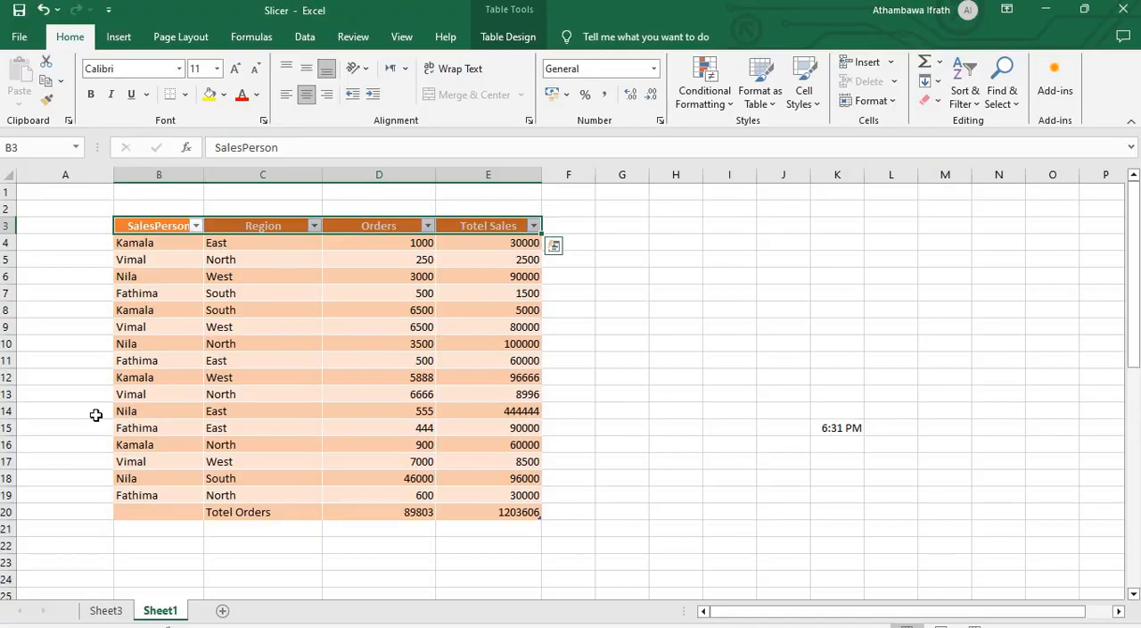